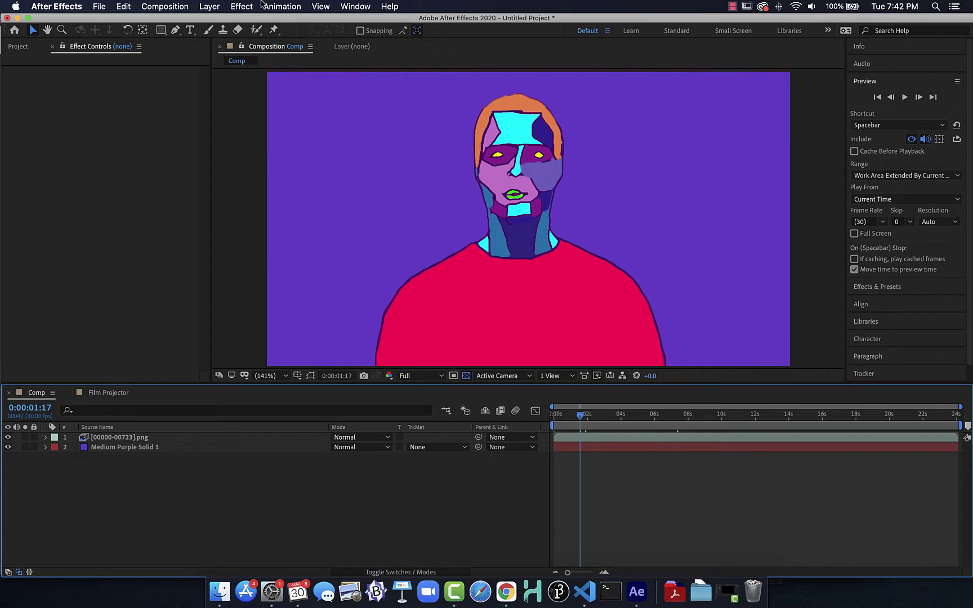
Add an adjustment layer above the image sequence in the composition and apply the Fast Box Blur effect to it
left_click(234, 7)
mouse_move(206, 7)
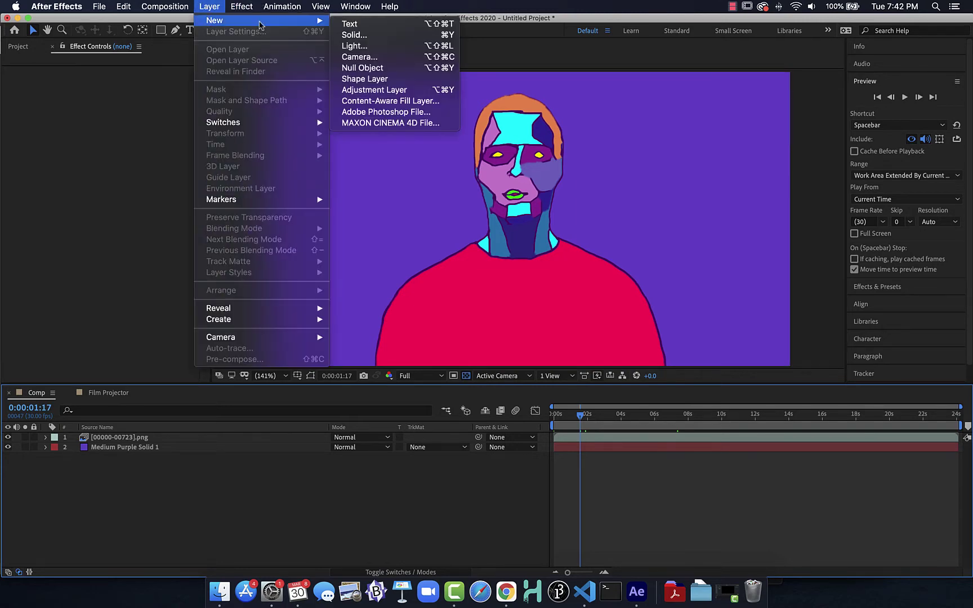
left_click(369, 90)
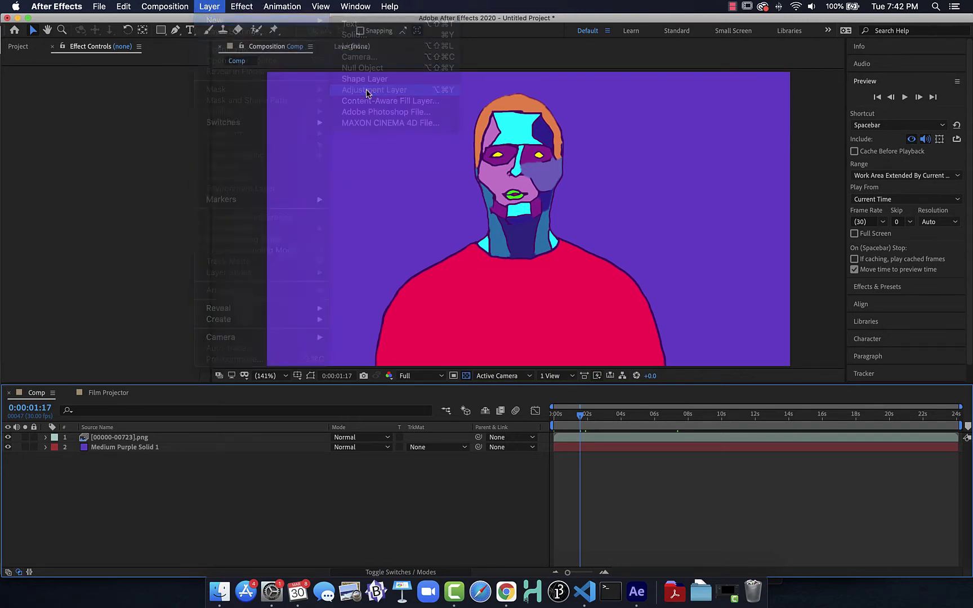
left_click(234, 5)
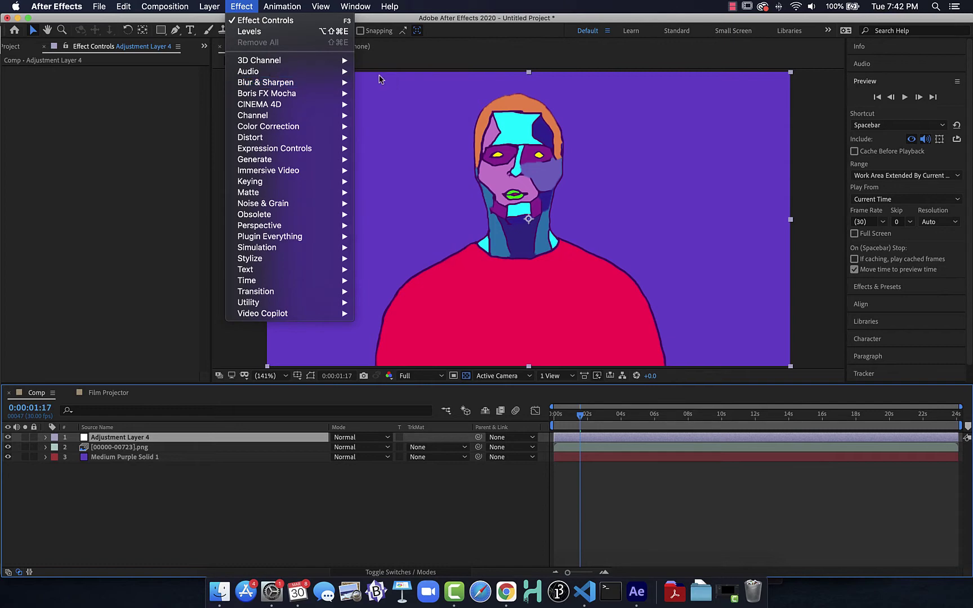
mouse_move(336, 86)
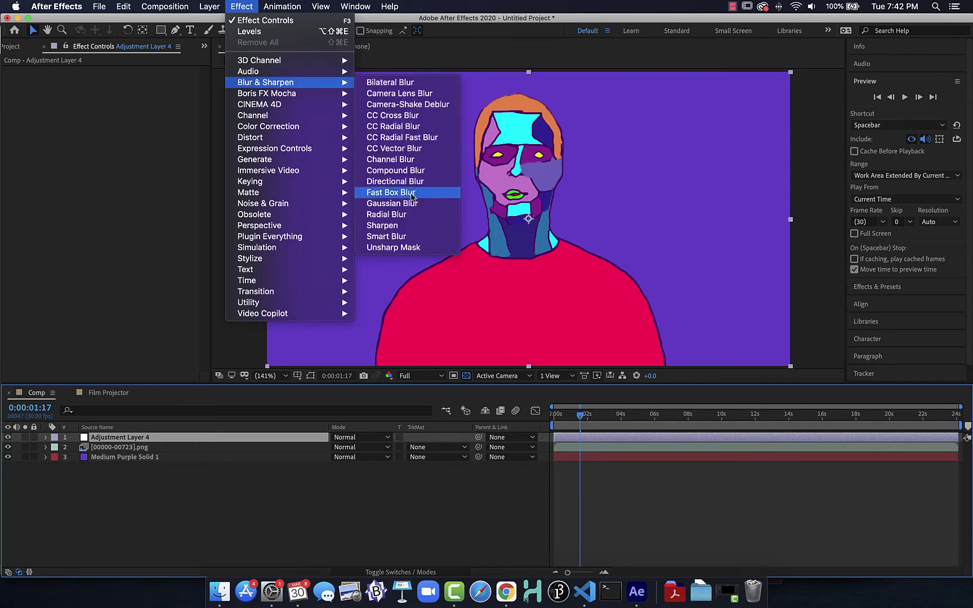
left_click(413, 193)
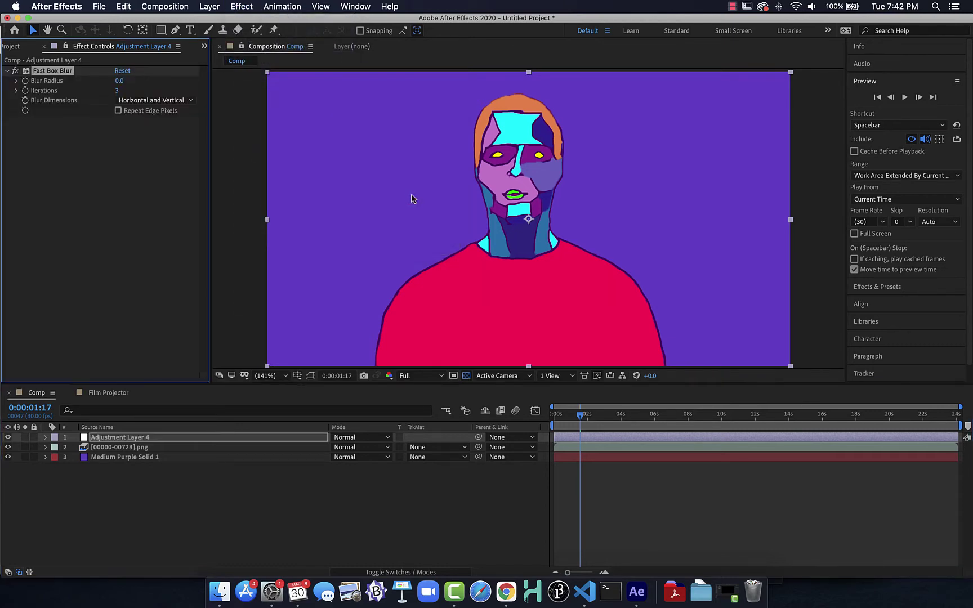
Set the Fast Box Blur radius on the adjustment layer to 5
left_click_drag(119, 81, 120, 80)
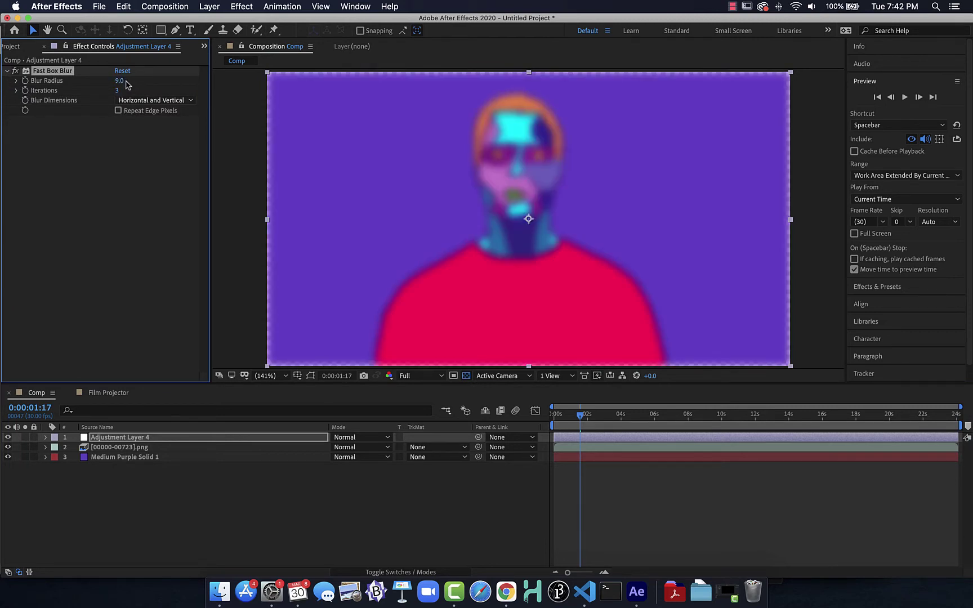
left_click(119, 80)
type("5")
key("Return")
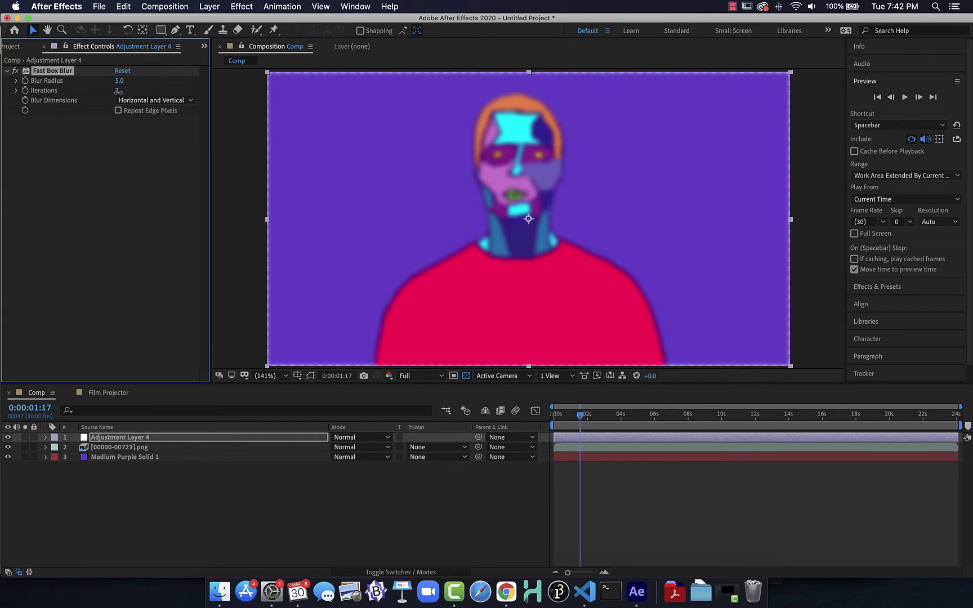
Set the Fast Box Blur iterations to 15 and turn on Repeat Edge Pixels
left_click_drag(117, 92, 122, 91)
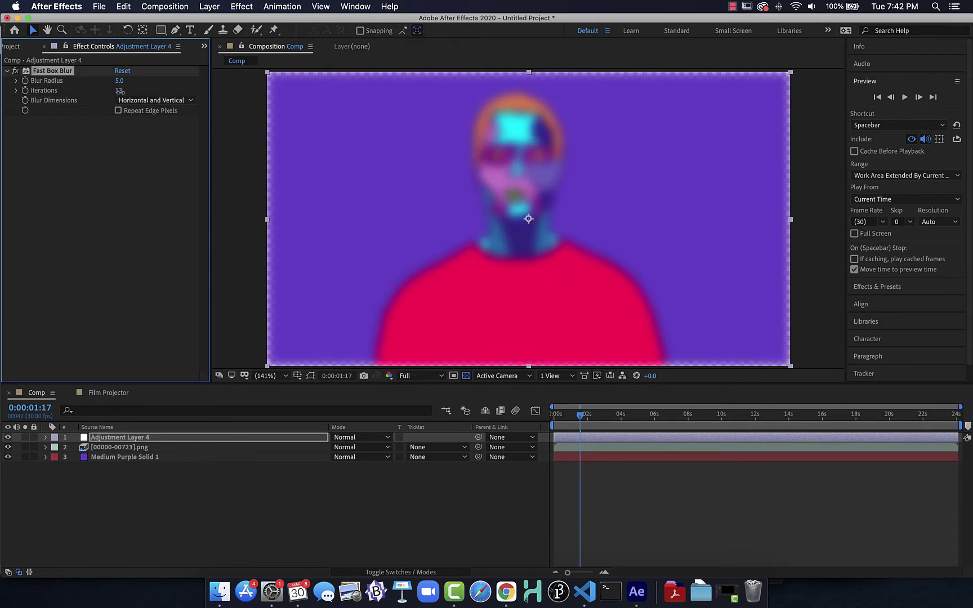
left_click(120, 91)
key("Return")
left_click(118, 111)
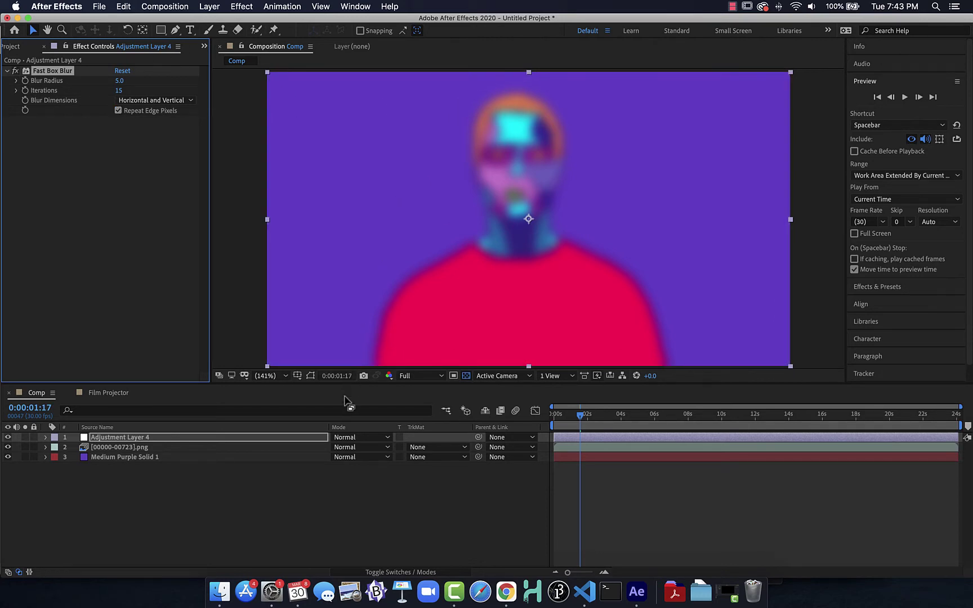
Try the Add, Screen, Difference and Overlay blending modes on the blurred adjustment layer
left_click(352, 438)
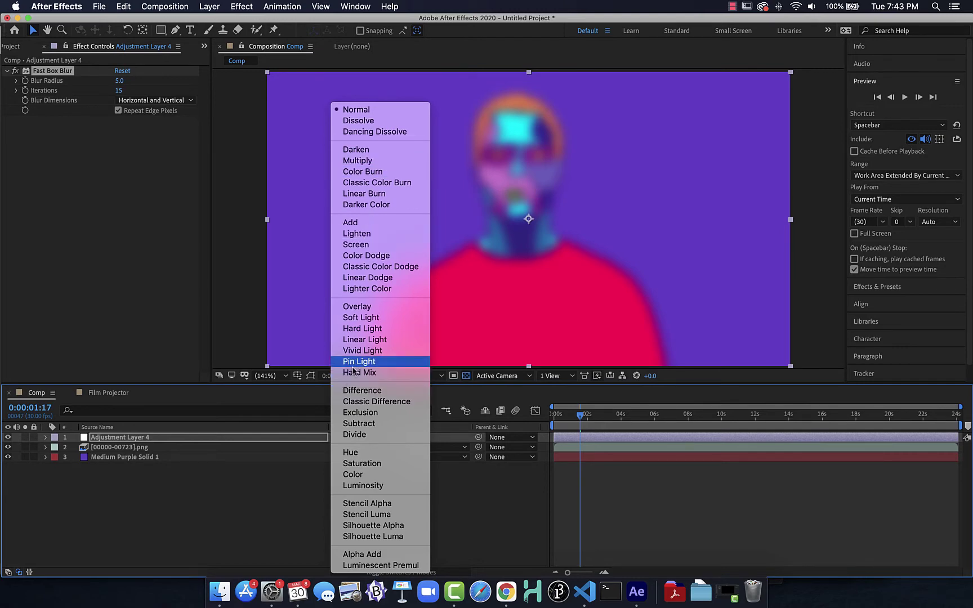
left_click(371, 223)
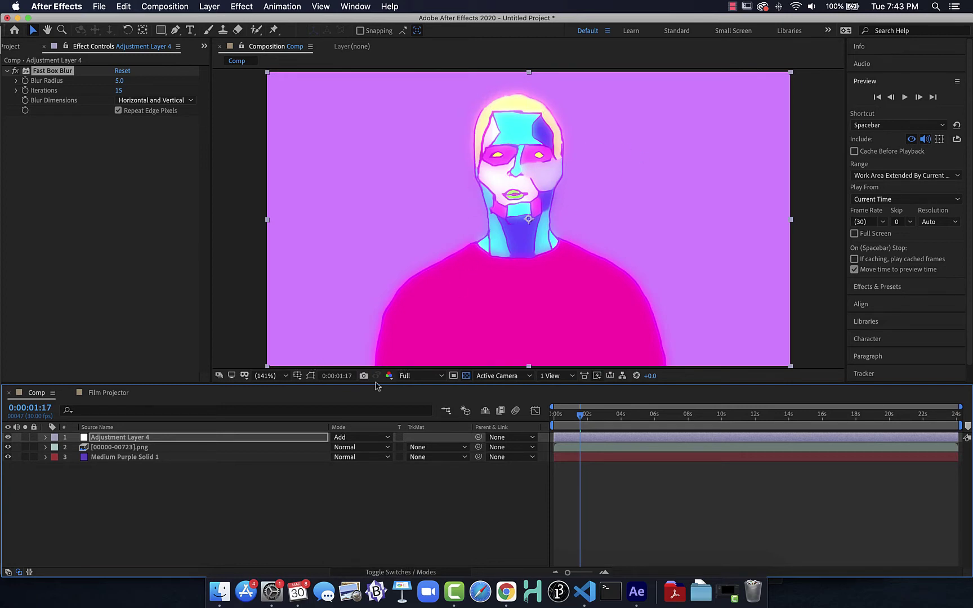
left_click(345, 439)
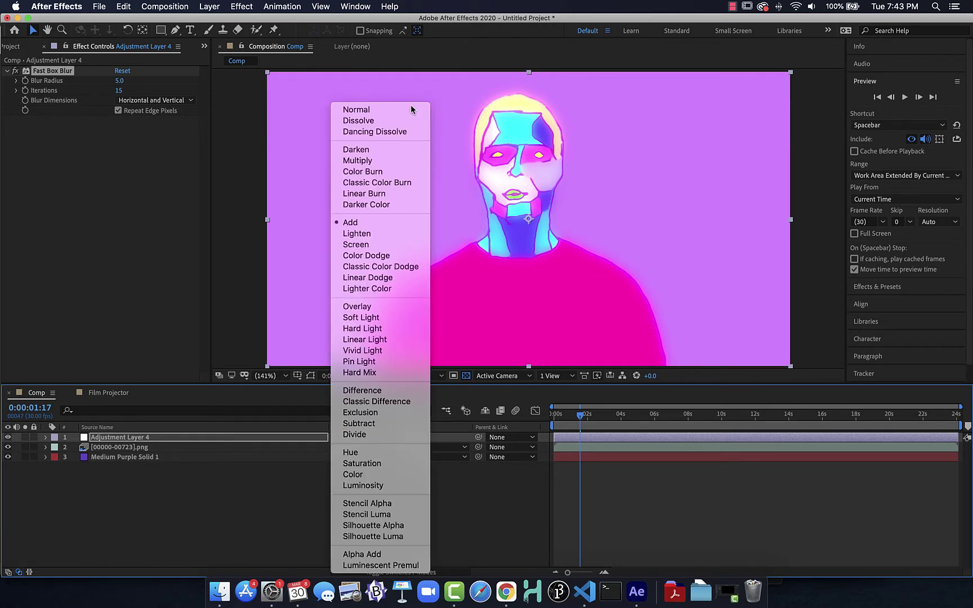
left_click(370, 247)
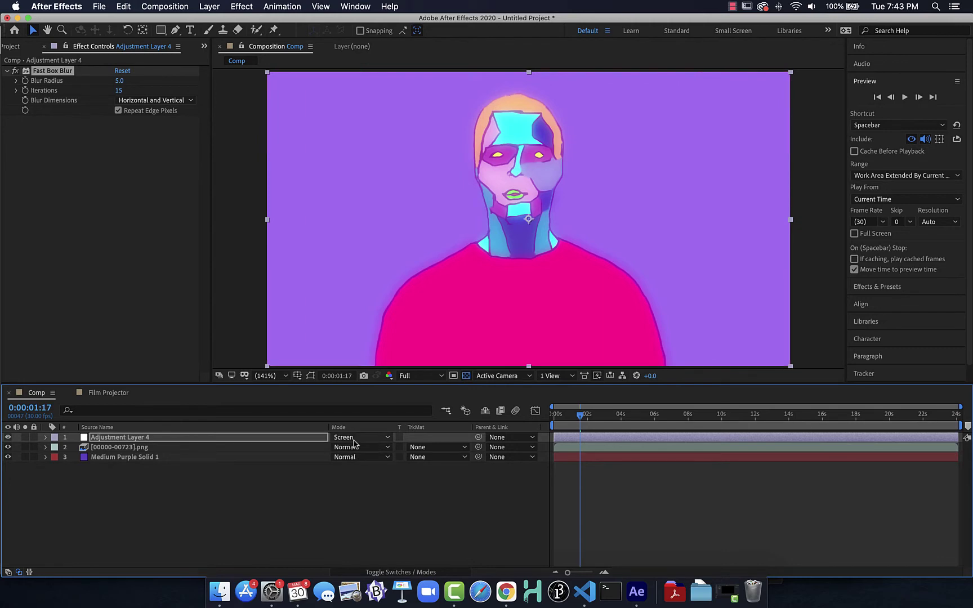
left_click(346, 438)
left_click(349, 393)
left_click(338, 440)
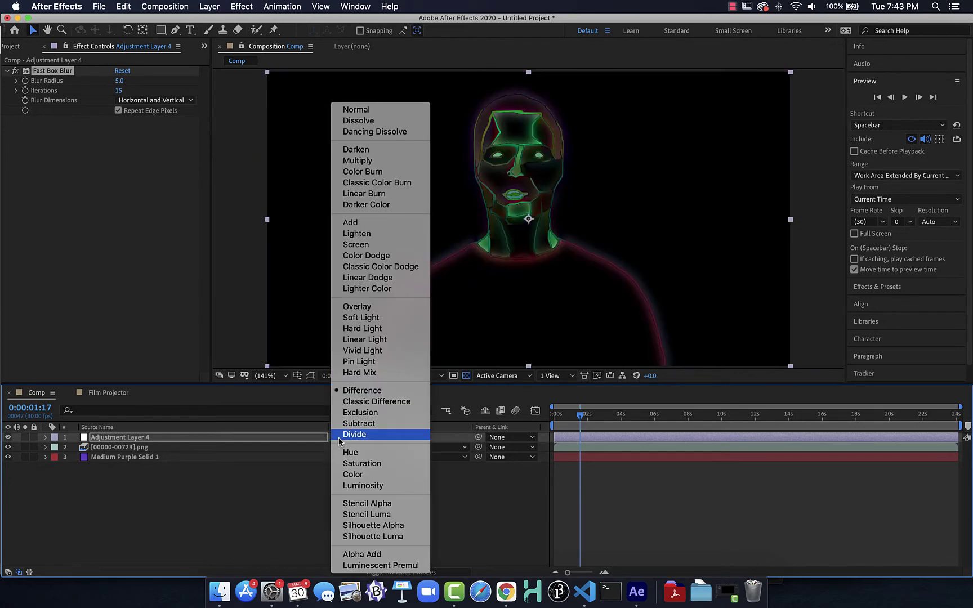
left_click(360, 307)
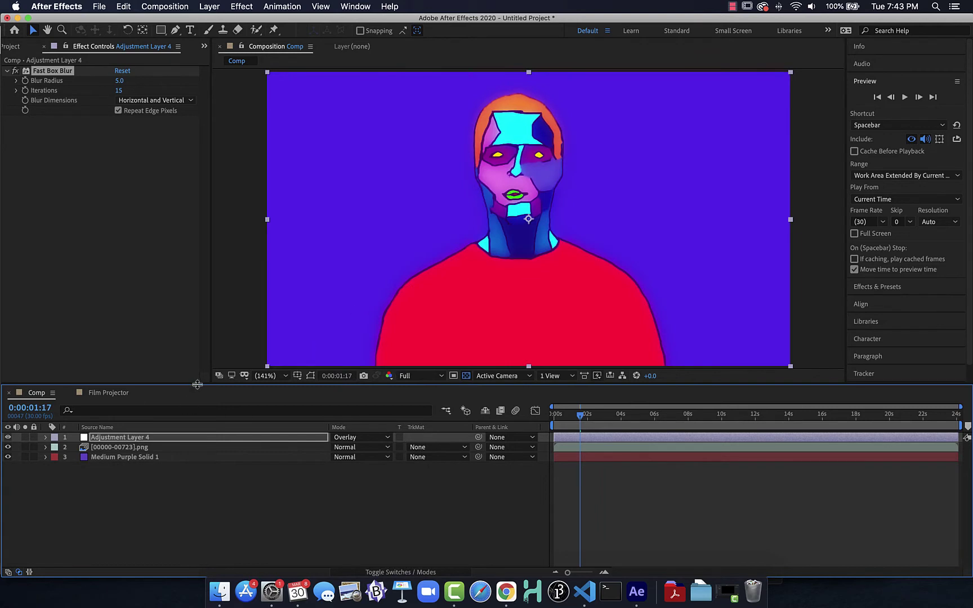
Hide the adjustment layer to compare the image, set its blending mode to Screen and show it again
left_click(9, 437)
left_click(9, 437)
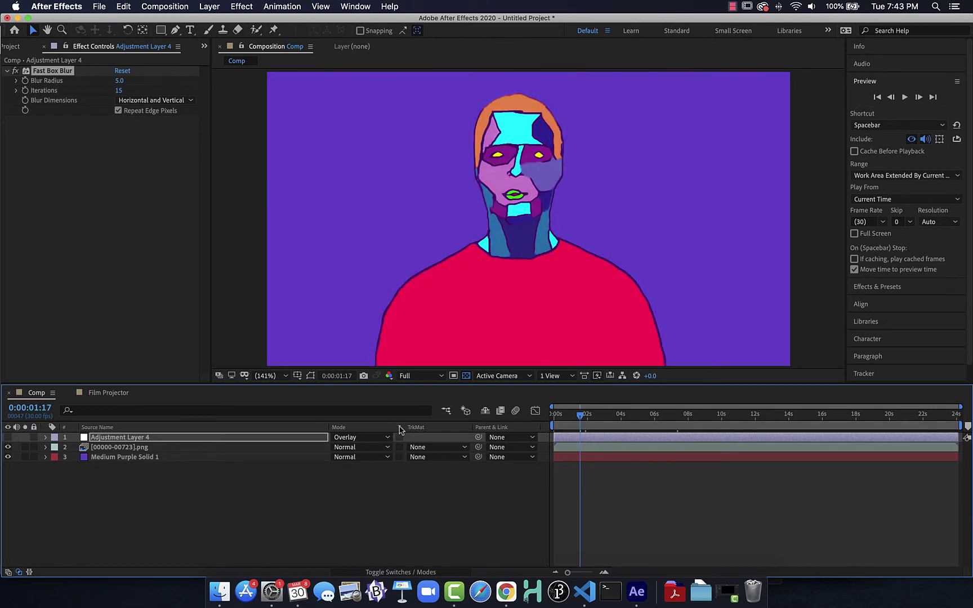
left_click(361, 438)
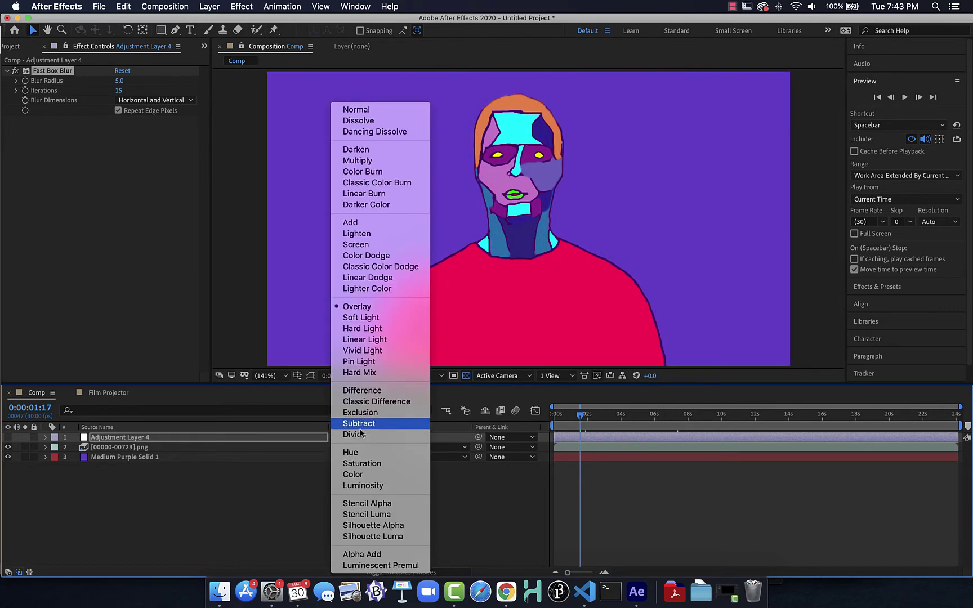
left_click(353, 250)
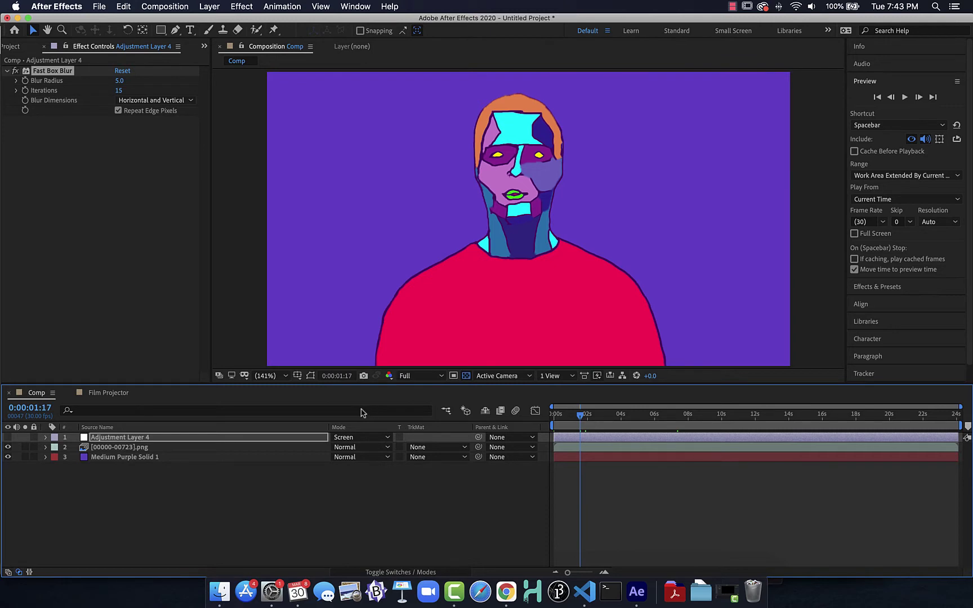
left_click(7, 438)
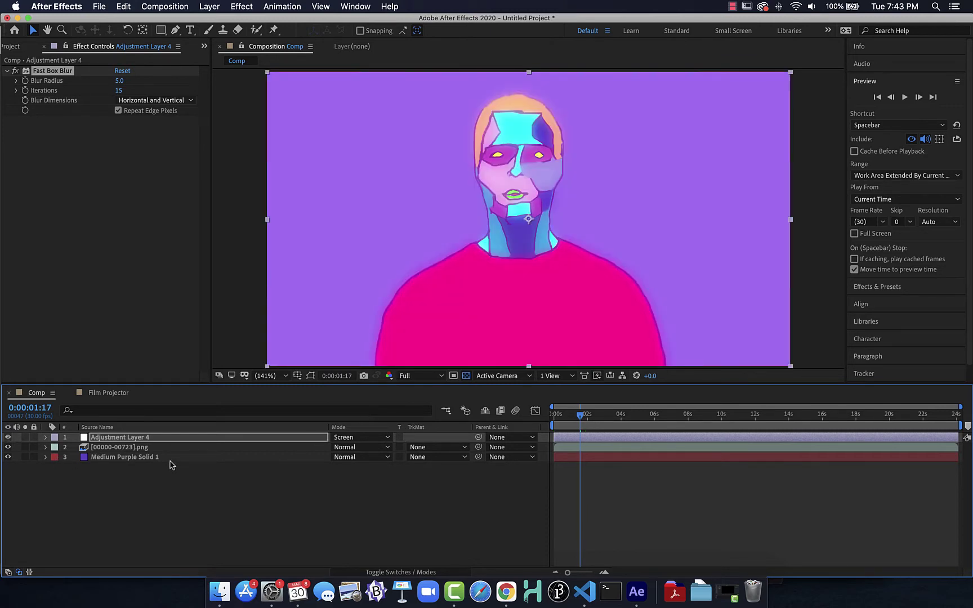
Rename the blurred adjustment layer as "screen" and close its separate layer view to return to the composition
double_click(135, 440)
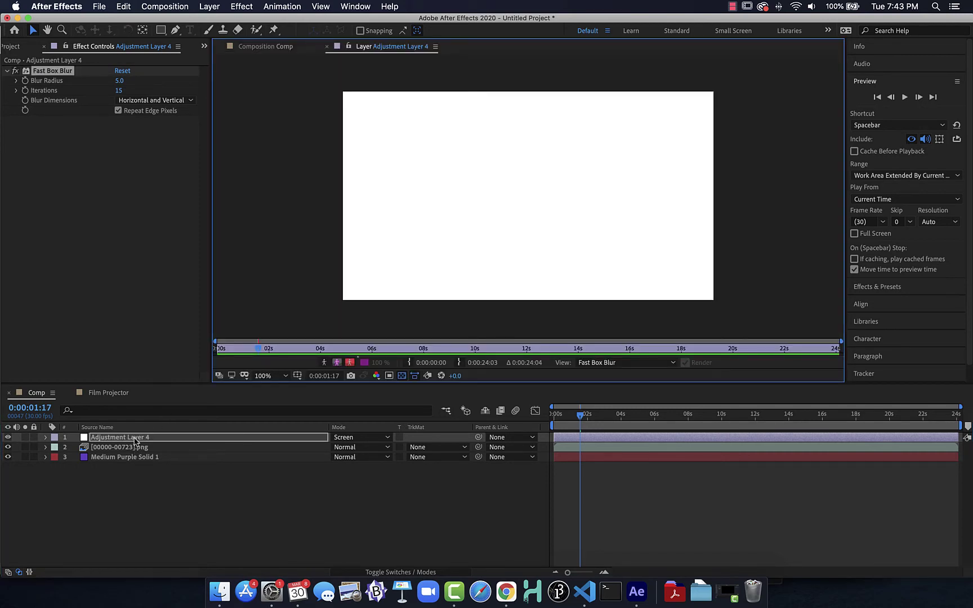
left_click(136, 442)
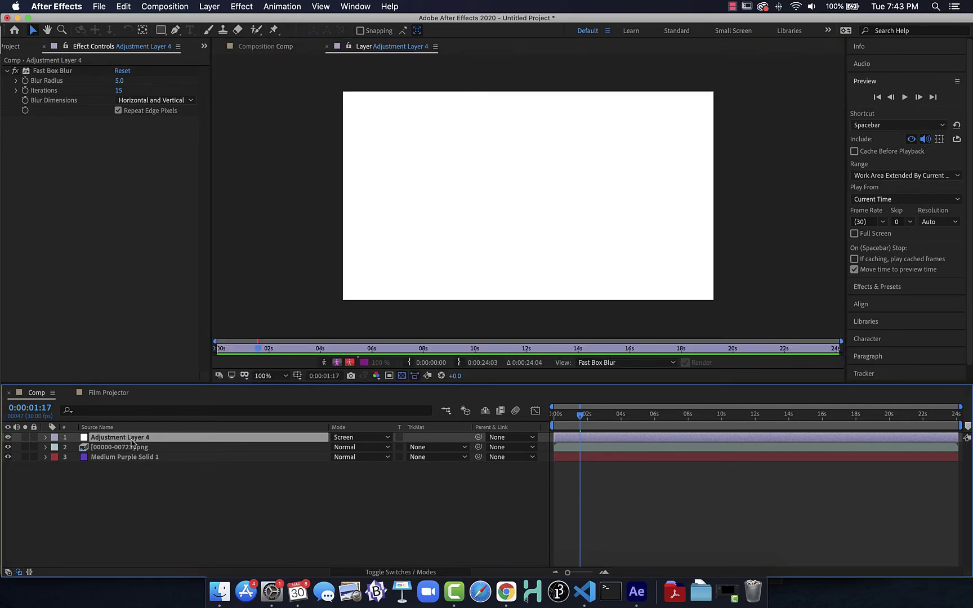
key("Return")
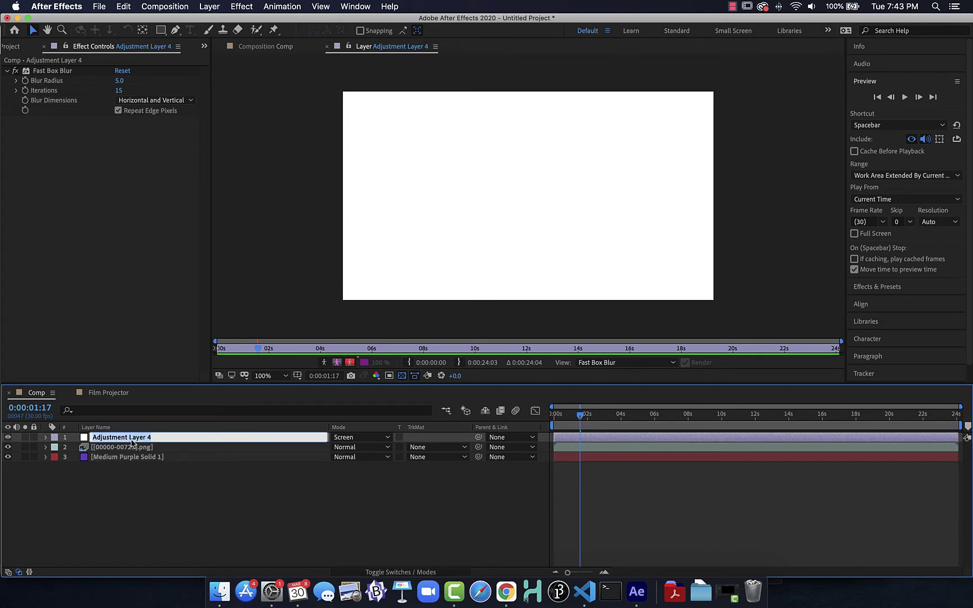
type("screen")
key("Return")
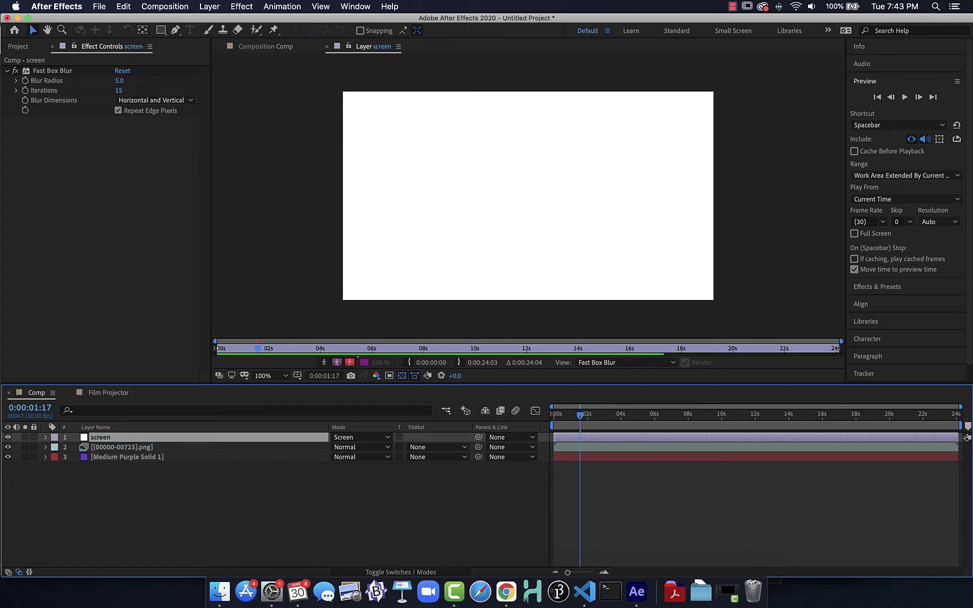
left_click(265, 47)
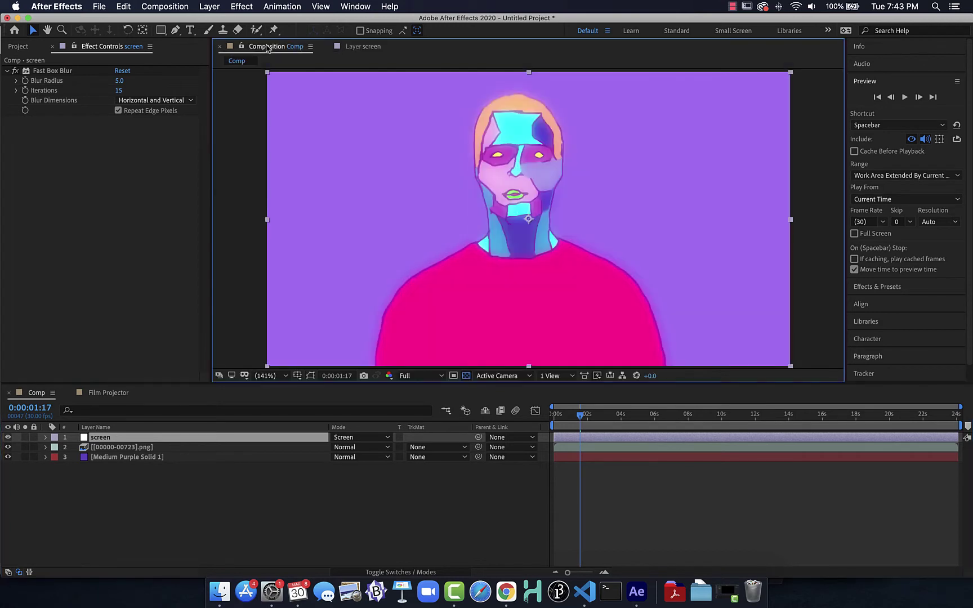
left_click(327, 46)
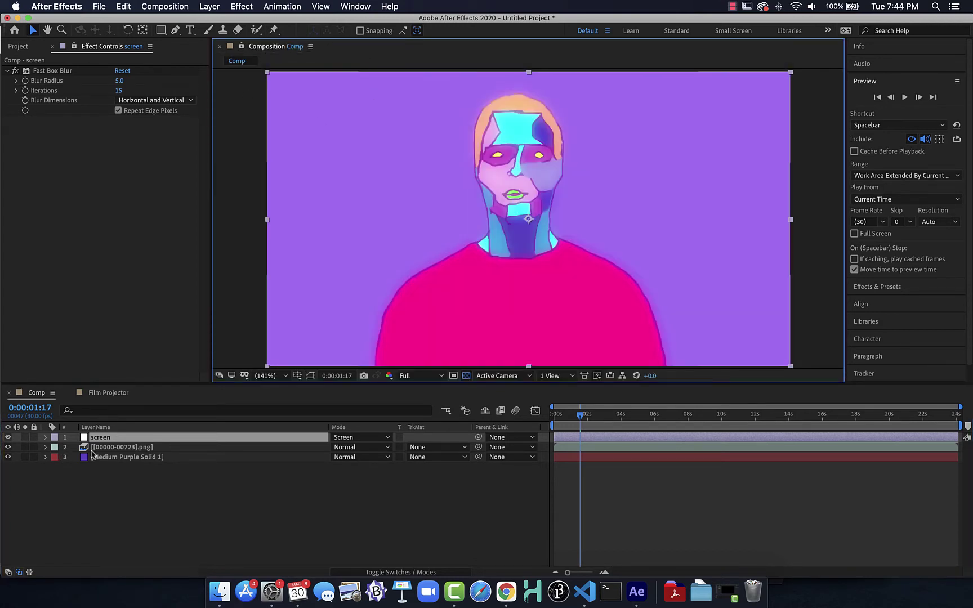
Duplicate the screen layer and set the copy's blending mode to Overlay
key("super+d")
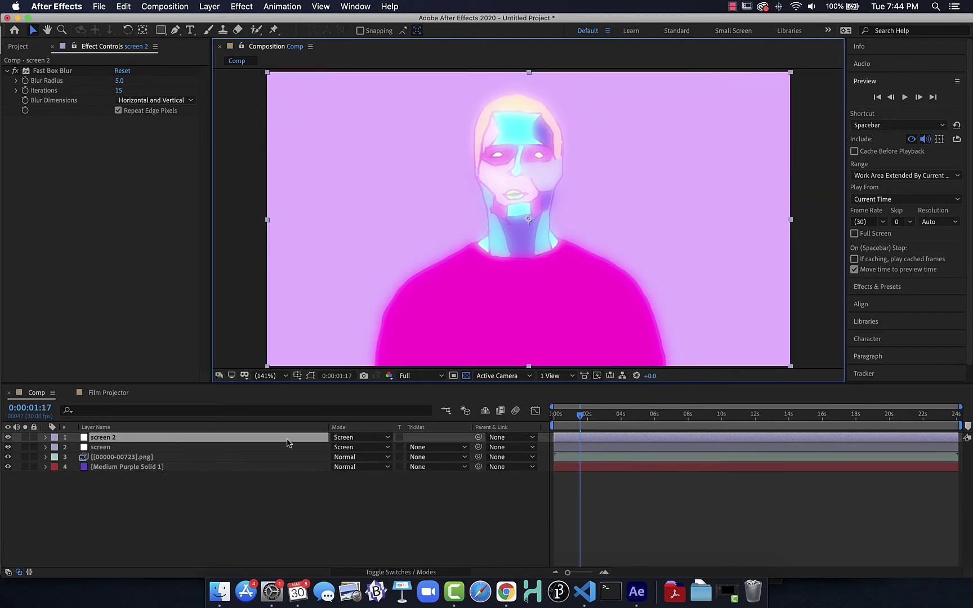
left_click(347, 437)
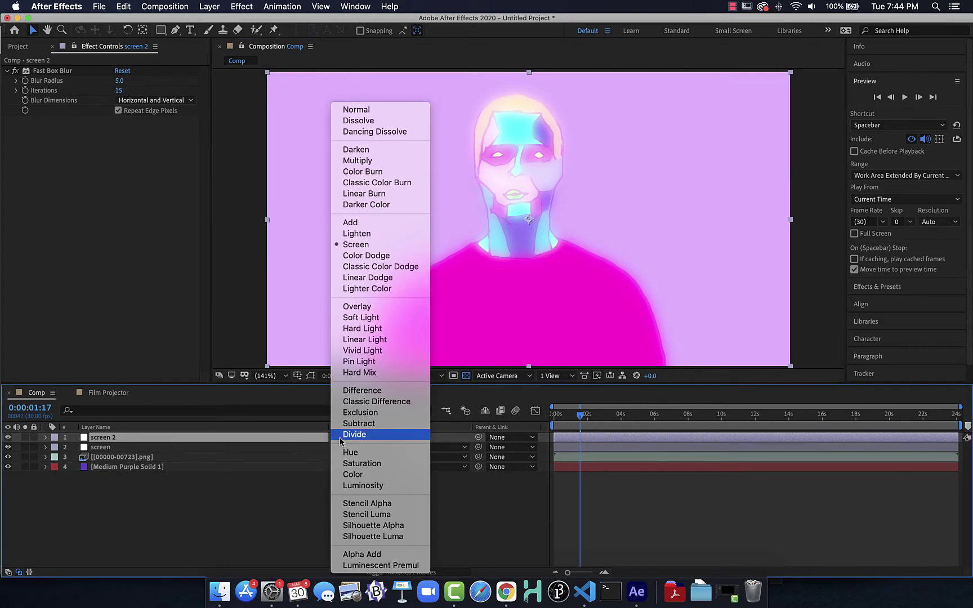
left_click(360, 306)
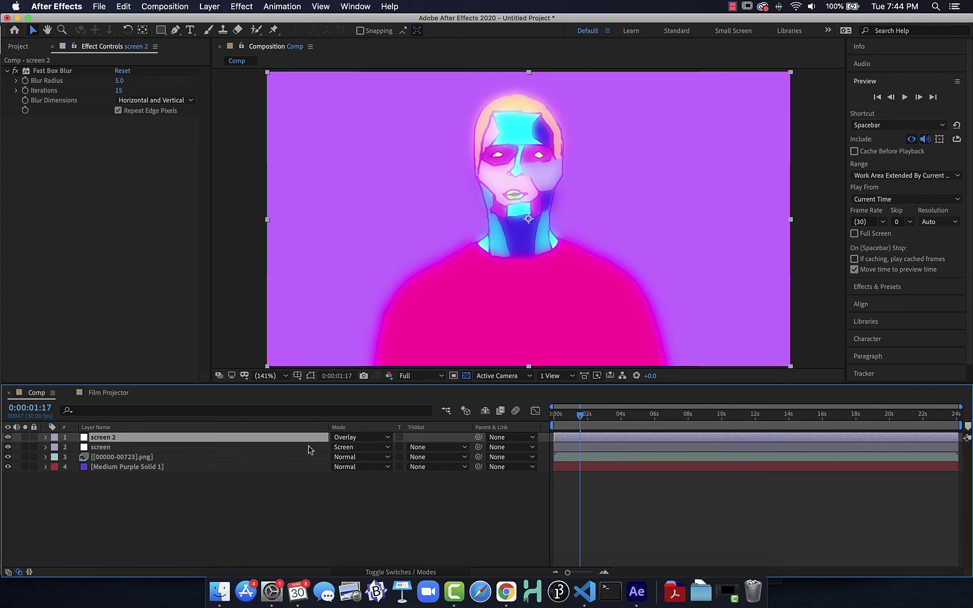
left_click(208, 539)
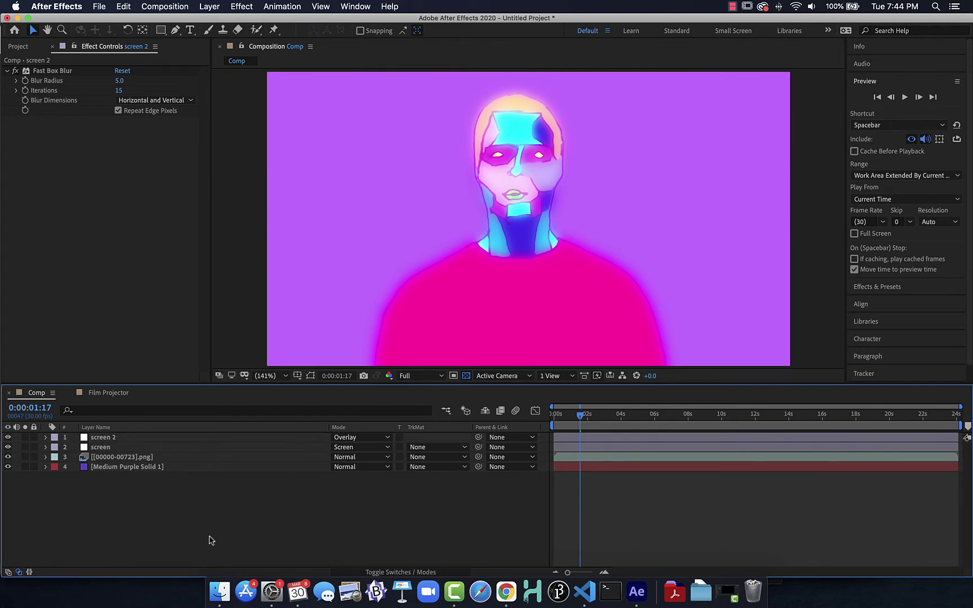
Rename the duplicated adjustment layer as "overlay"
left_click(218, 6)
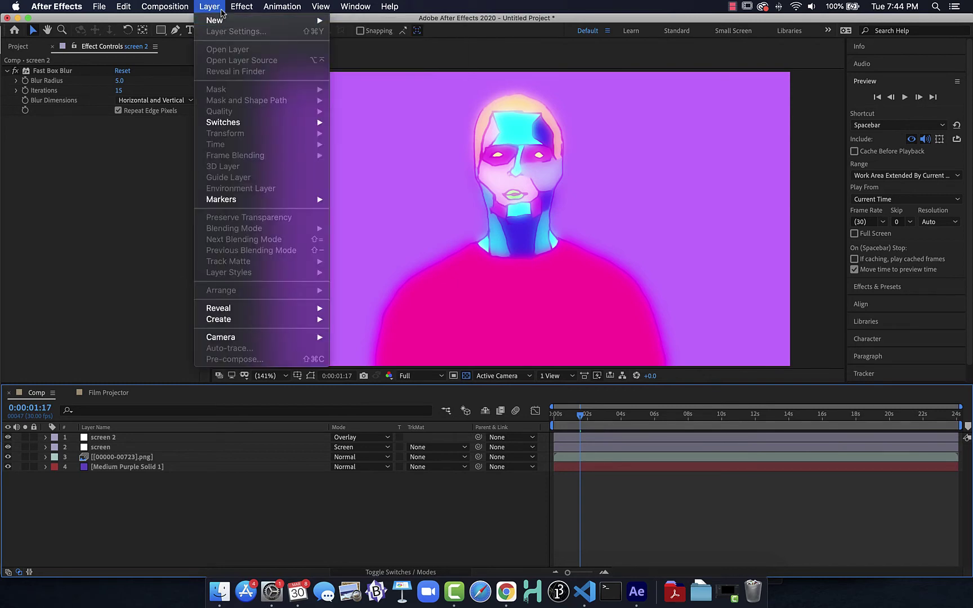
left_click(176, 95)
left_click(97, 440)
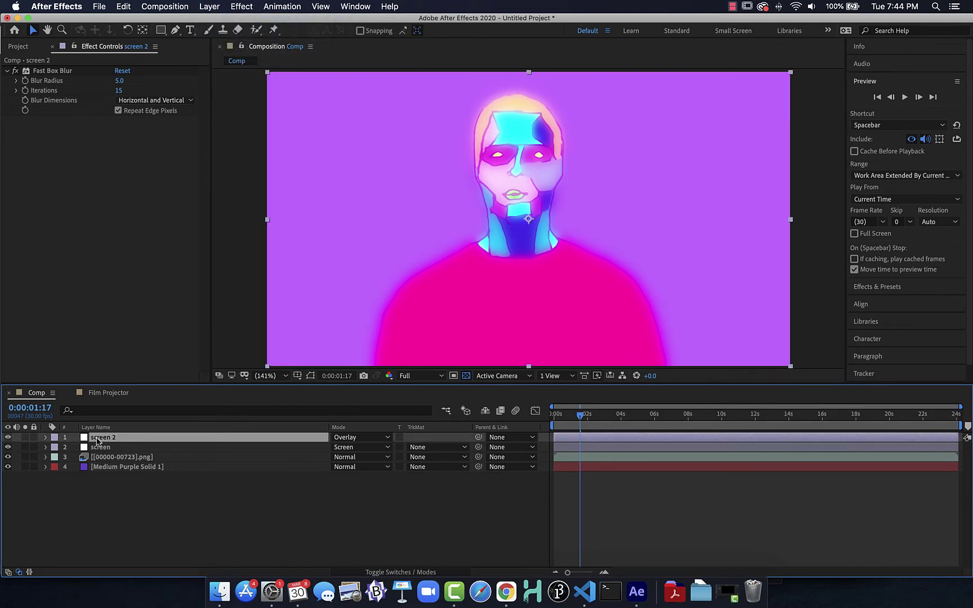
key("Return")
type("overlay")
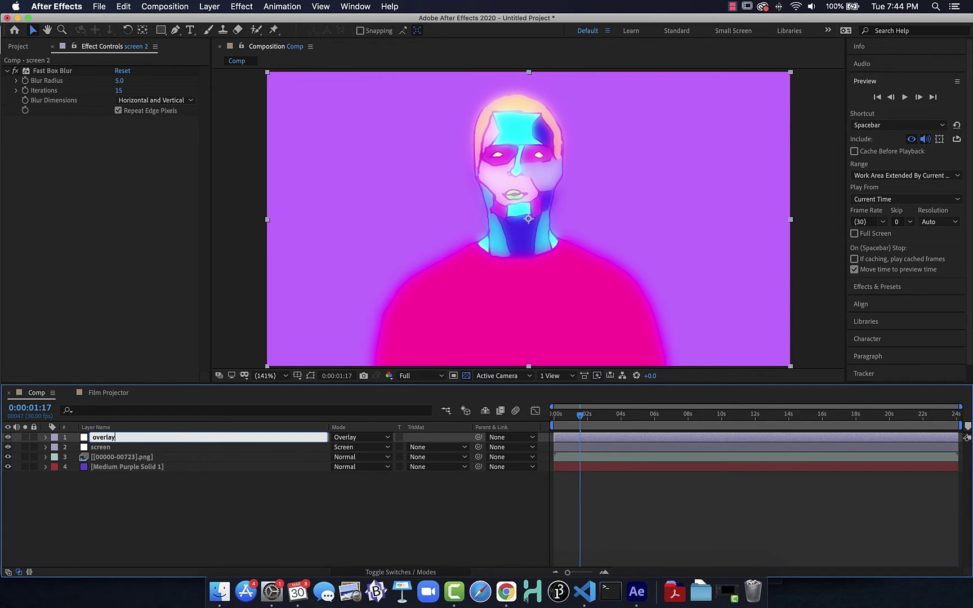
key("Return")
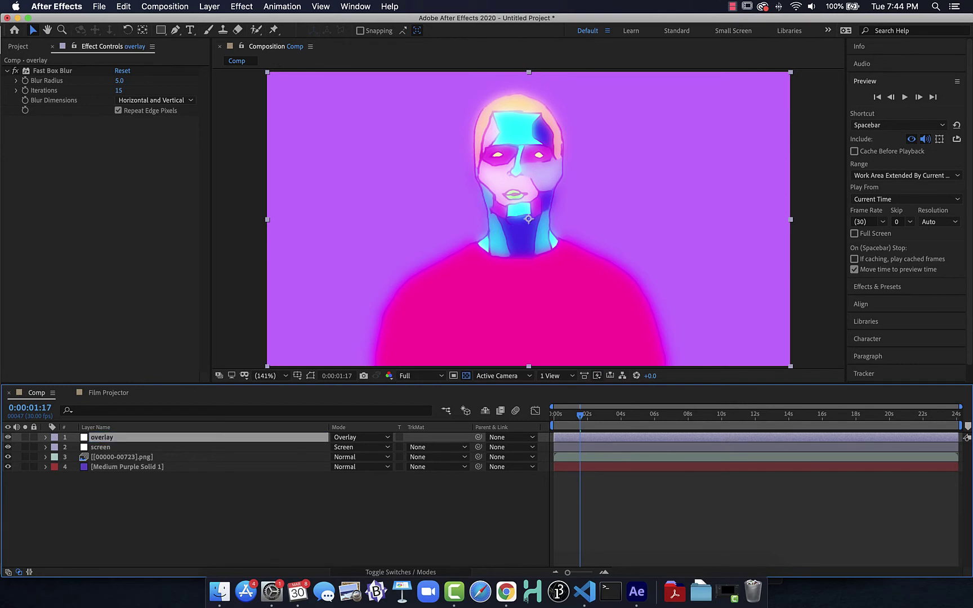
Add another new adjustment layer above the overlay layer
left_click(217, 4)
mouse_move(219, 20)
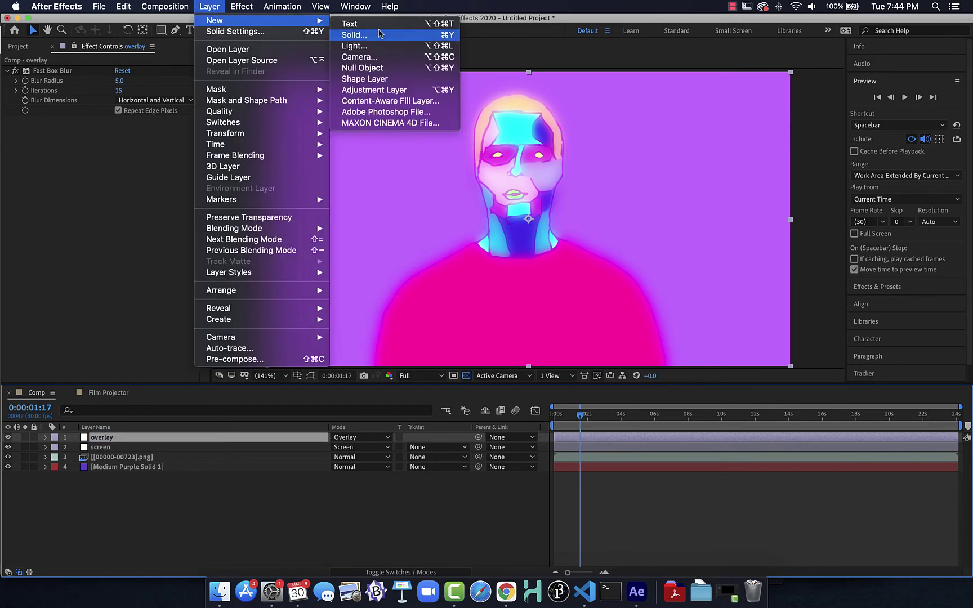
left_click(376, 90)
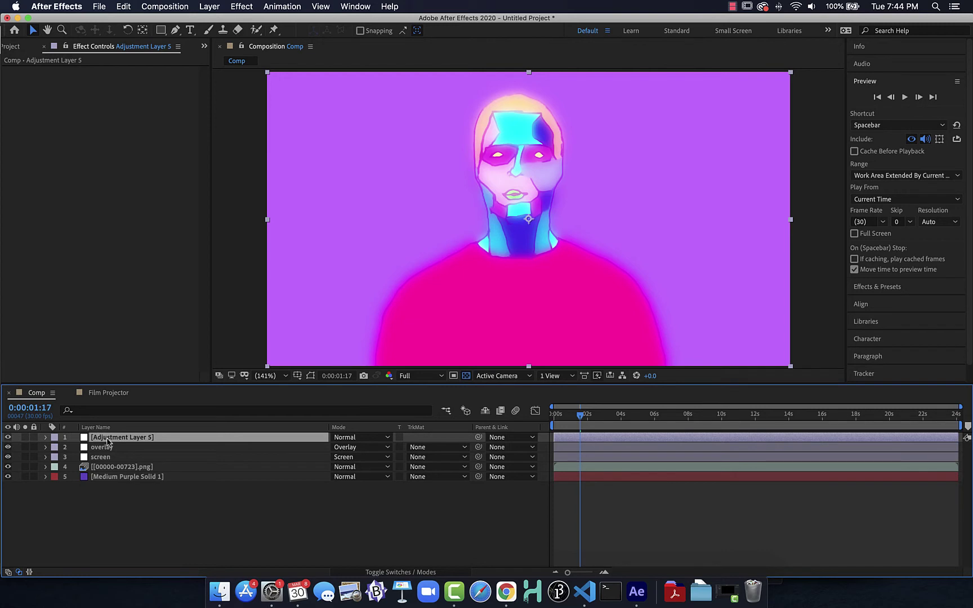
Rename the new top adjustment layer as "levels"
key("Return")
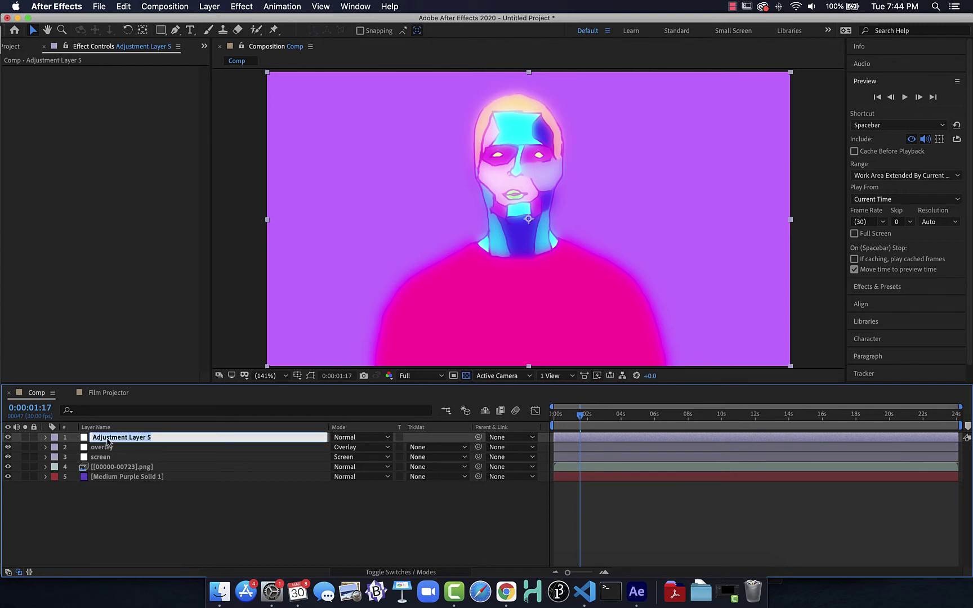
type("leve")
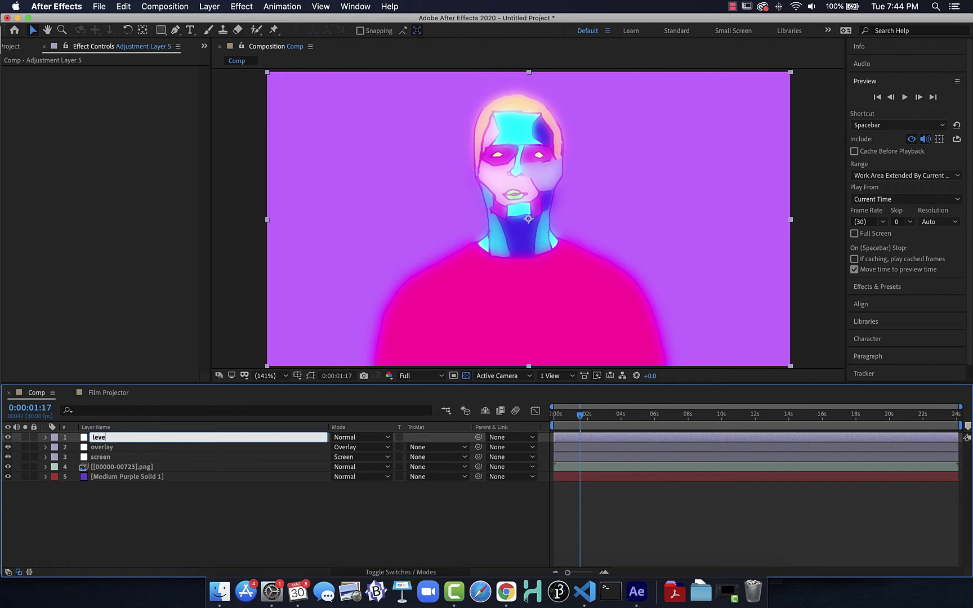
type("ls")
key("Return")
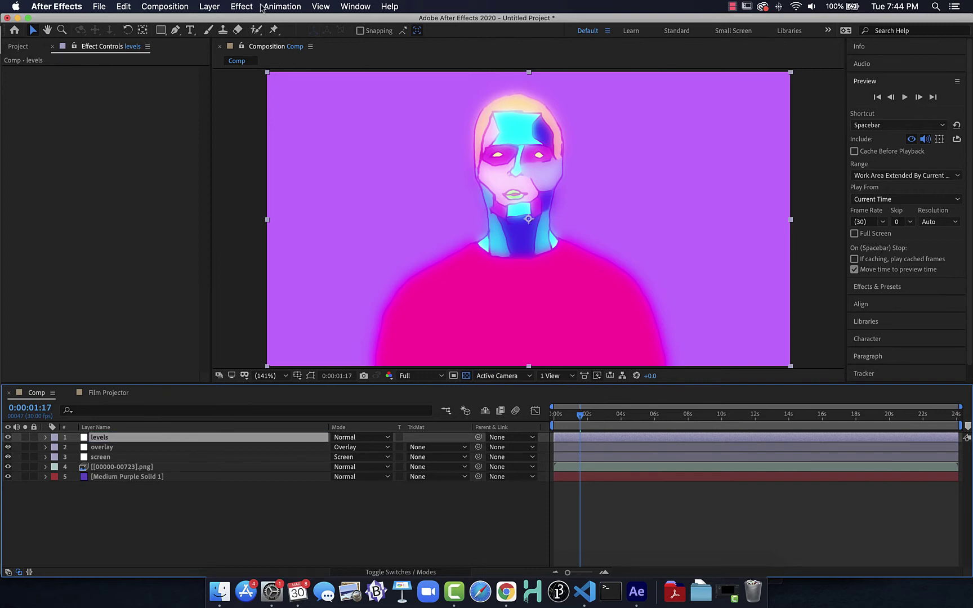
Apply the Levels color correction effect to the levels layer and raise Input Black to 96, comparing with the layer hidden
left_click(231, 5)
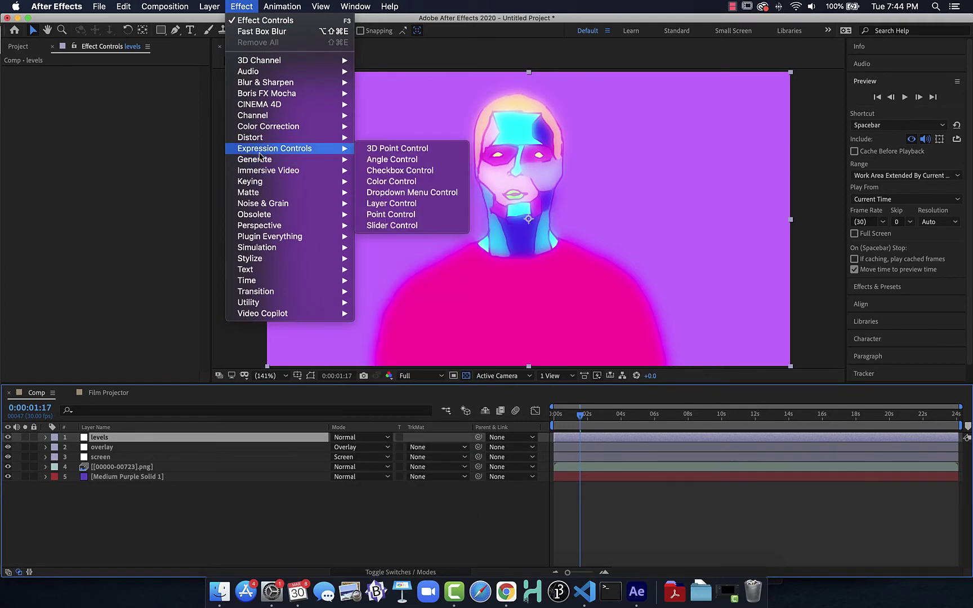
mouse_move(268, 127)
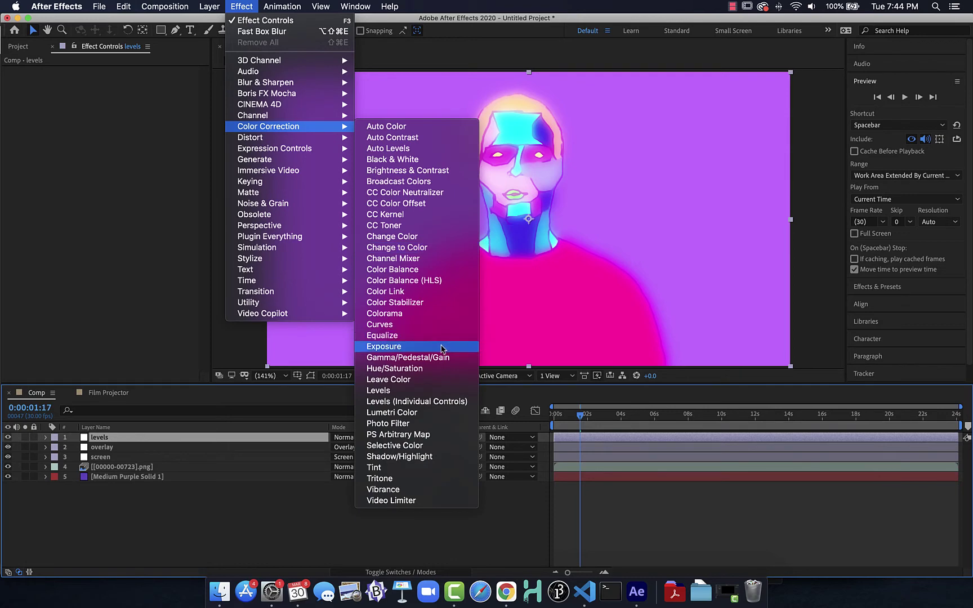
left_click(417, 393)
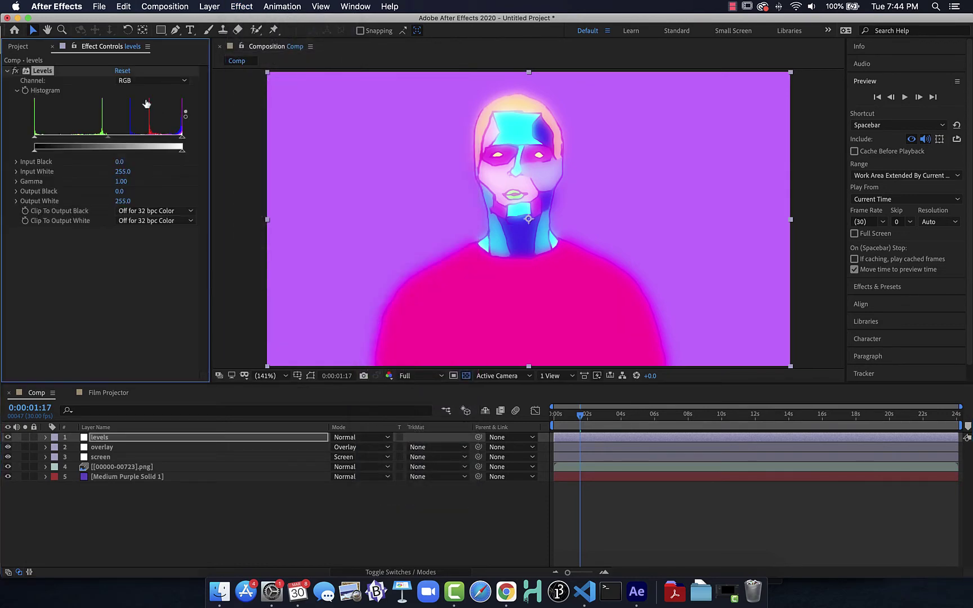
left_click_drag(34, 138, 90, 138)
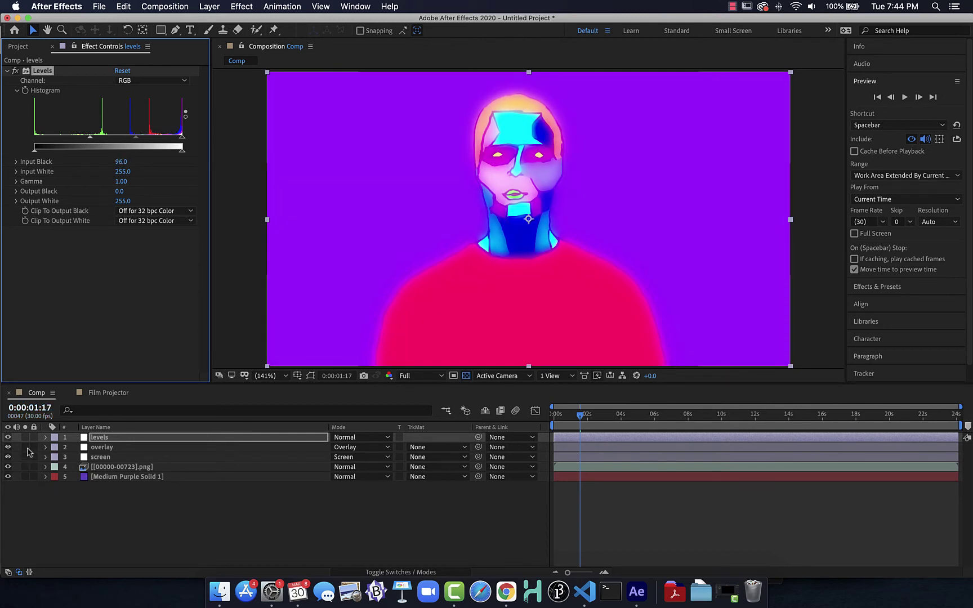
mouse_move(8, 437)
left_mouse_down()
mouse_move(8, 459)
mouse_move(9, 437)
left_mouse_up()
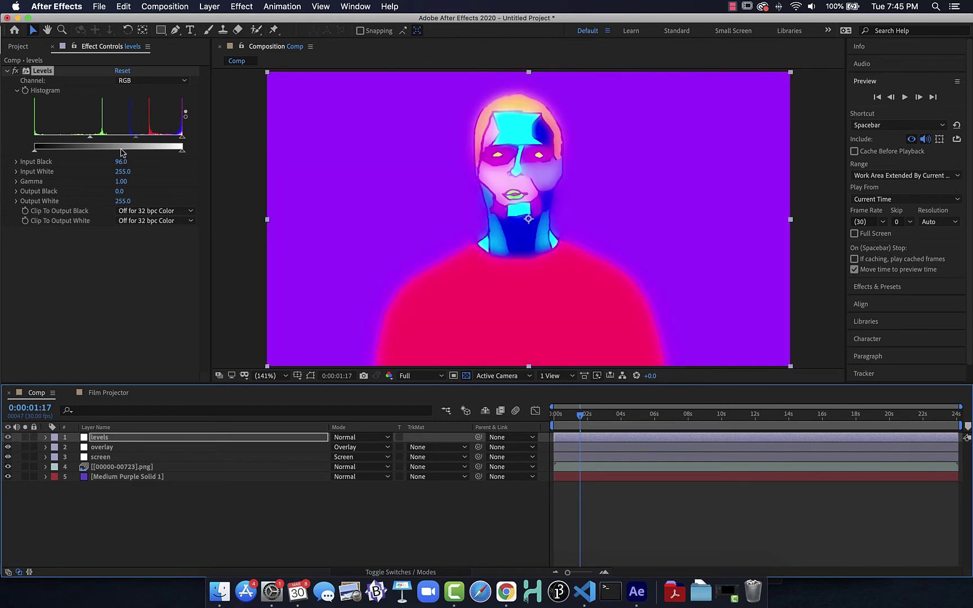
Set the Levels effect's Gamma to 0.64 and Input Black to 131, checking the layer's before and after look
left_click_drag(136, 139, 148, 140)
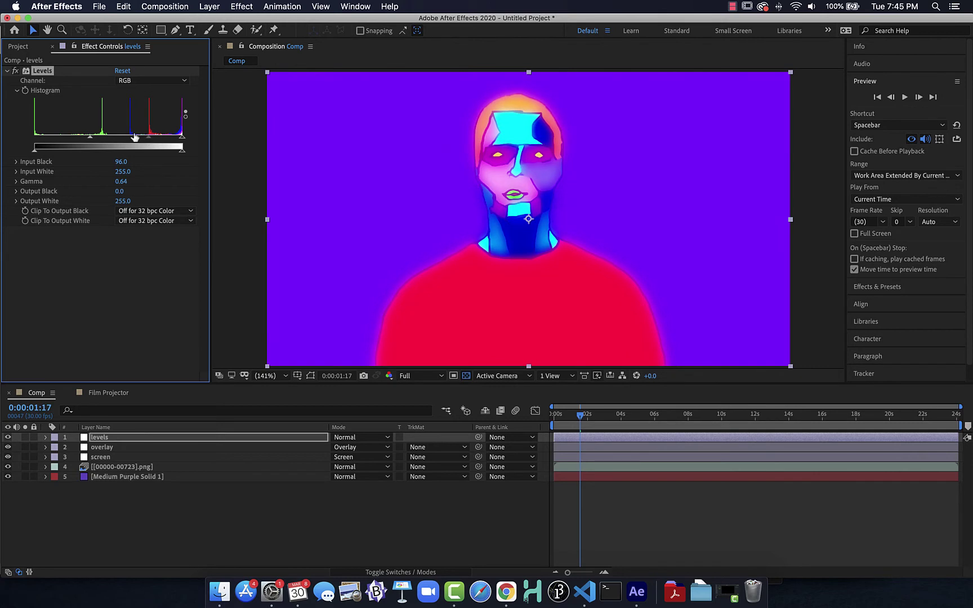
left_click_drag(90, 139, 113, 140)
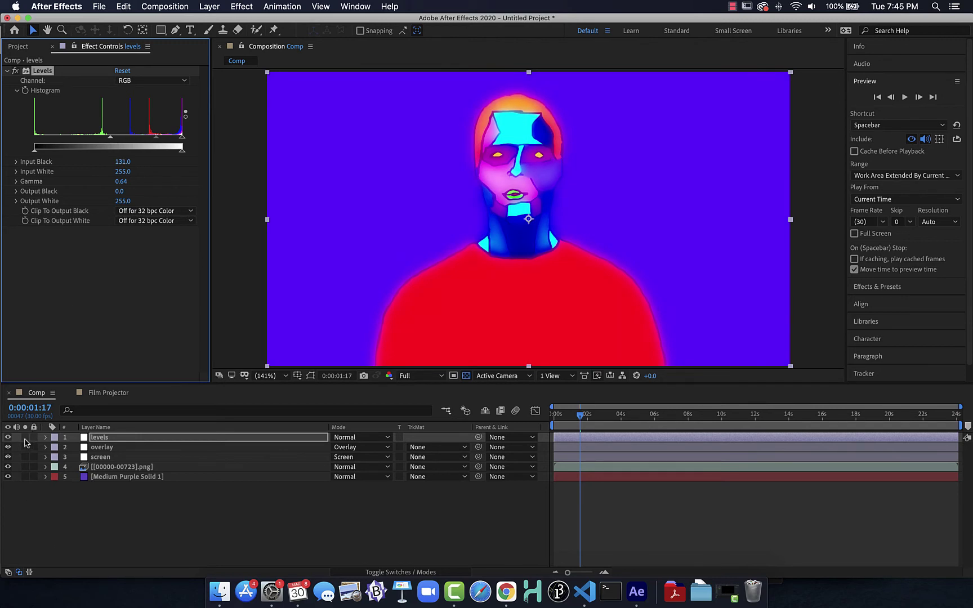
mouse_move(7, 438)
left_mouse_down()
mouse_move(6, 456)
mouse_move(7, 438)
left_mouse_up()
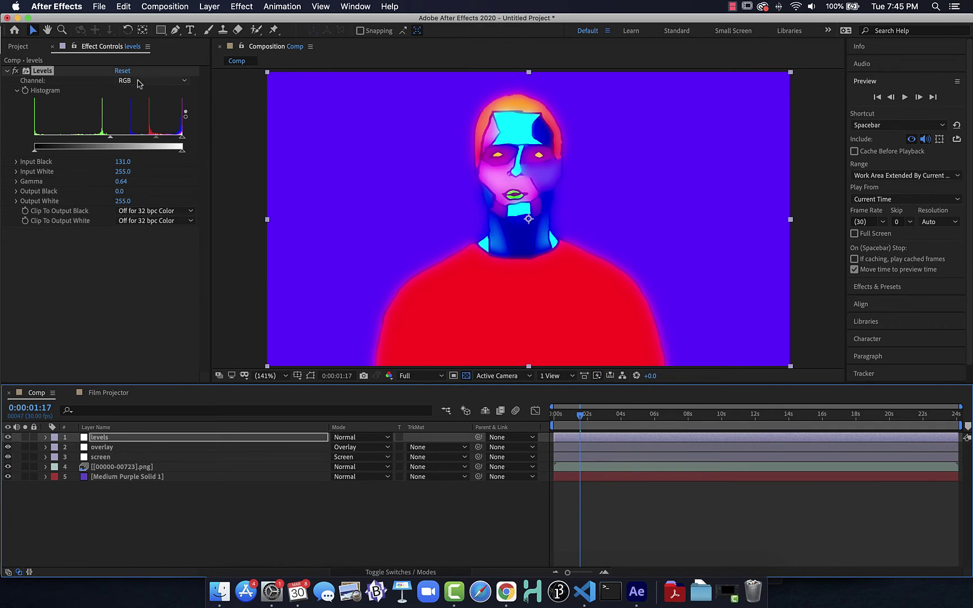
Add a Hue/Saturation effect to the levels layer and set its Master Saturation to -39
left_click(127, 288)
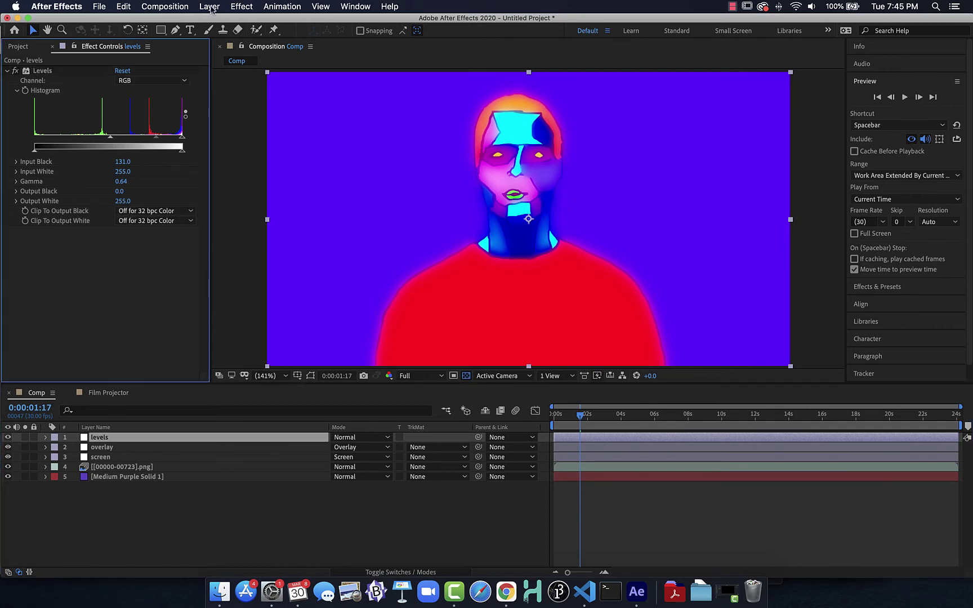
left_click(242, 6)
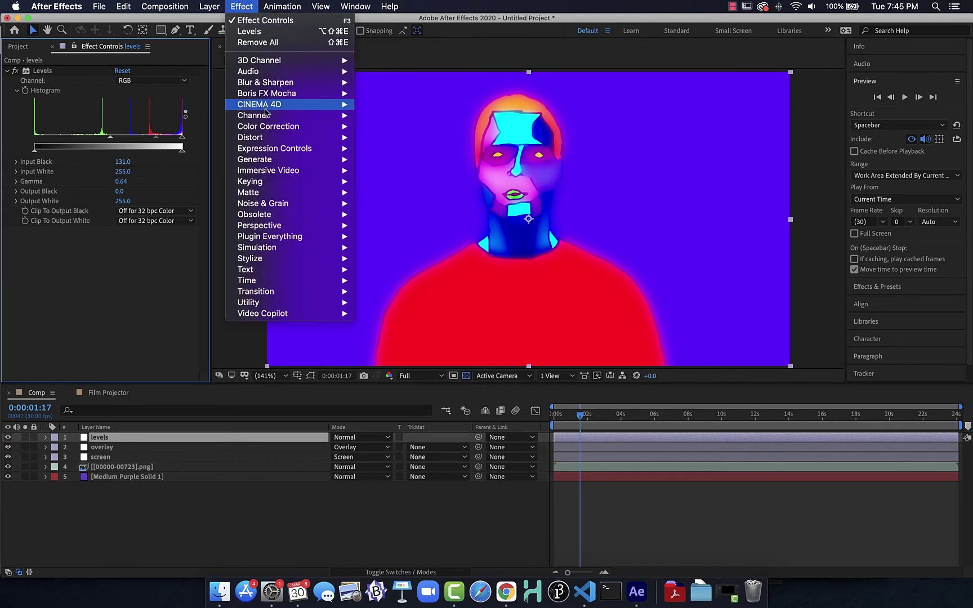
mouse_move(273, 127)
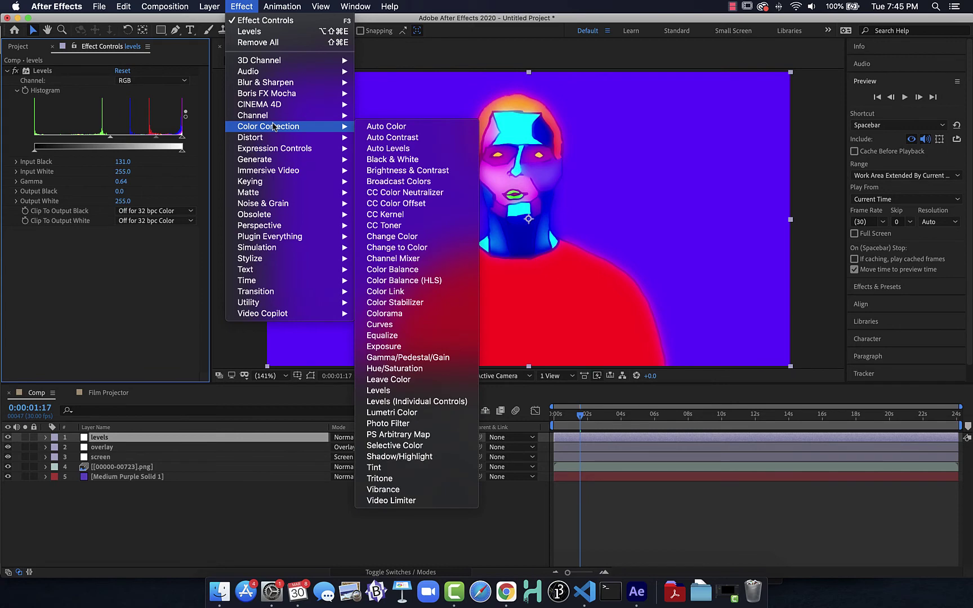
left_click(397, 368)
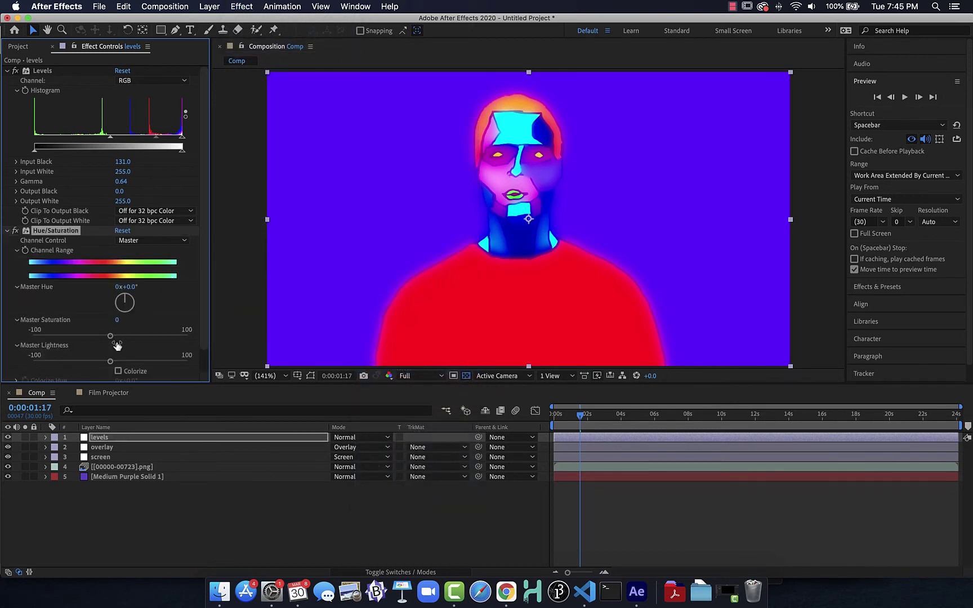
left_click_drag(111, 340, 81, 338)
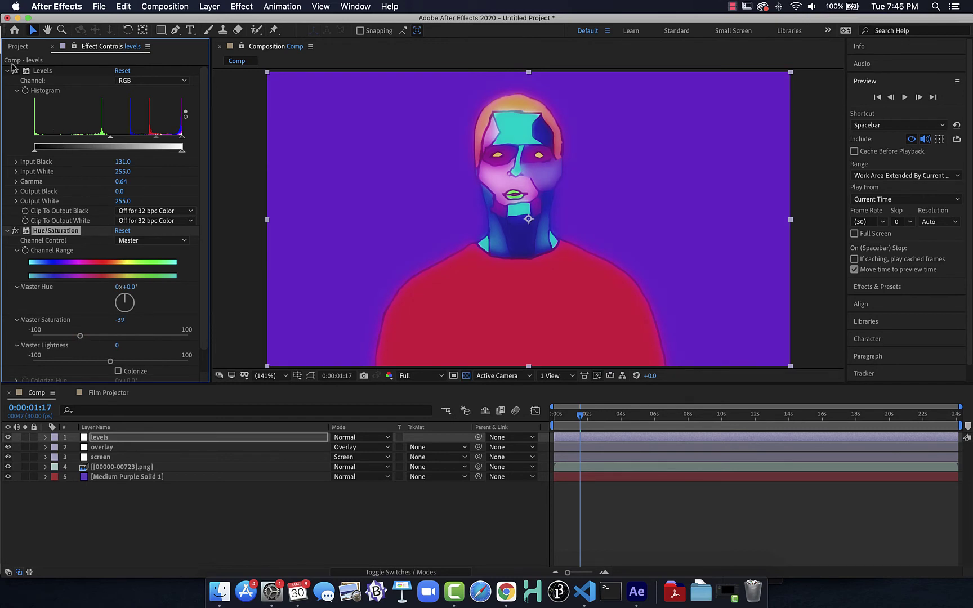
Compare the artwork with and without the levels, overlay and screen adjustment layers by hiding and restoring them
left_click(94, 492)
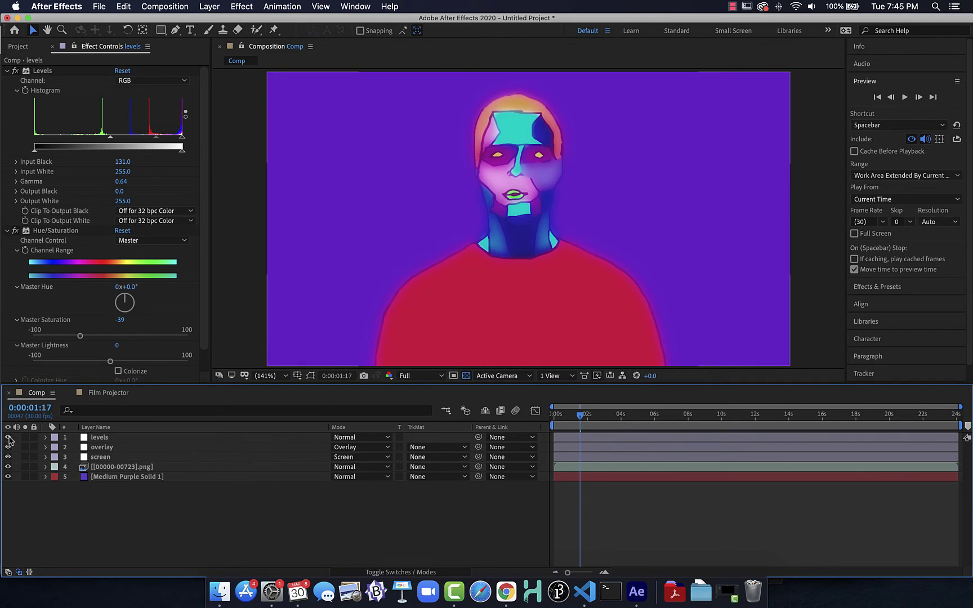
left_click_drag(7, 437, 7, 458)
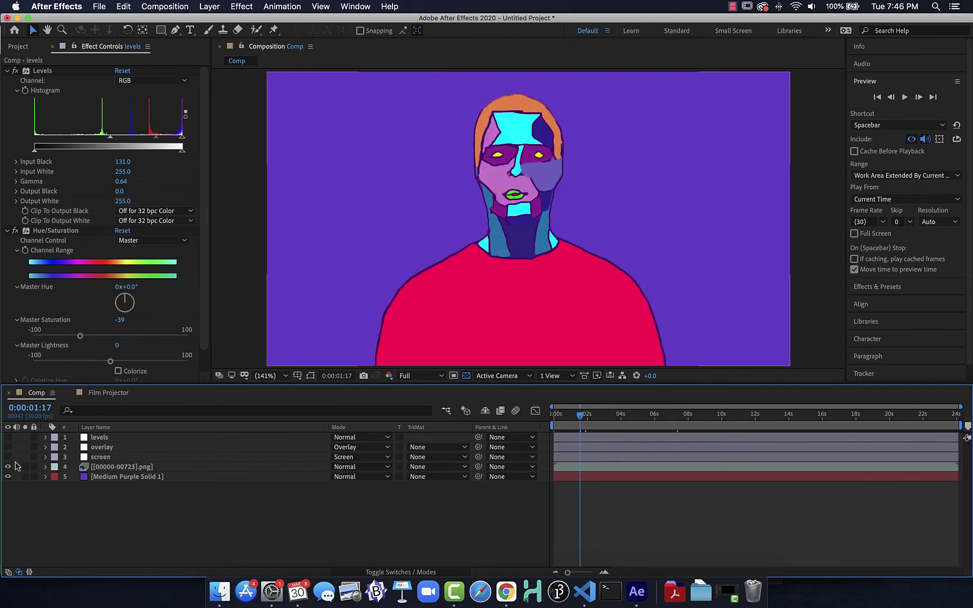
left_click_drag(7, 457, 9, 449)
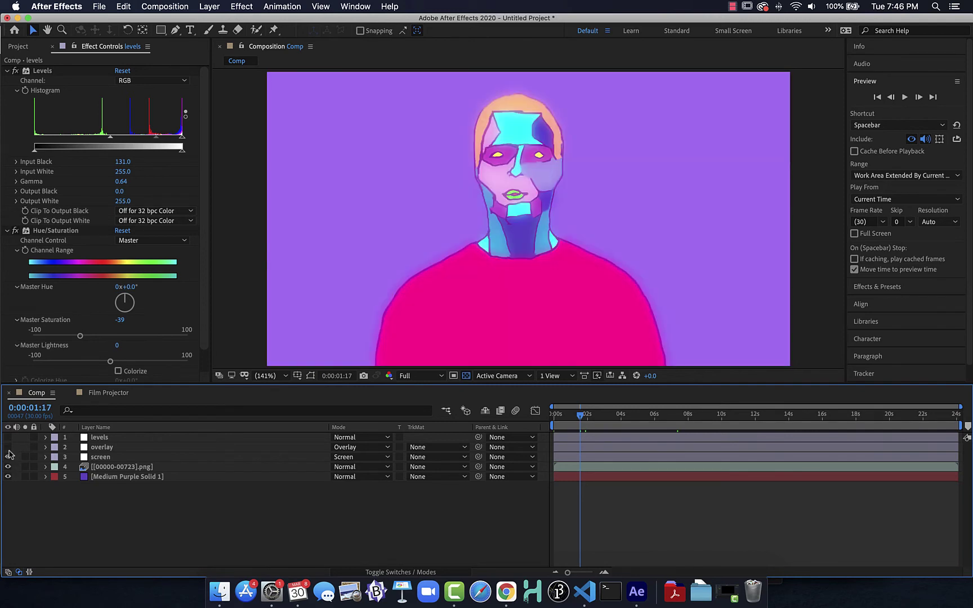
left_click(8, 437)
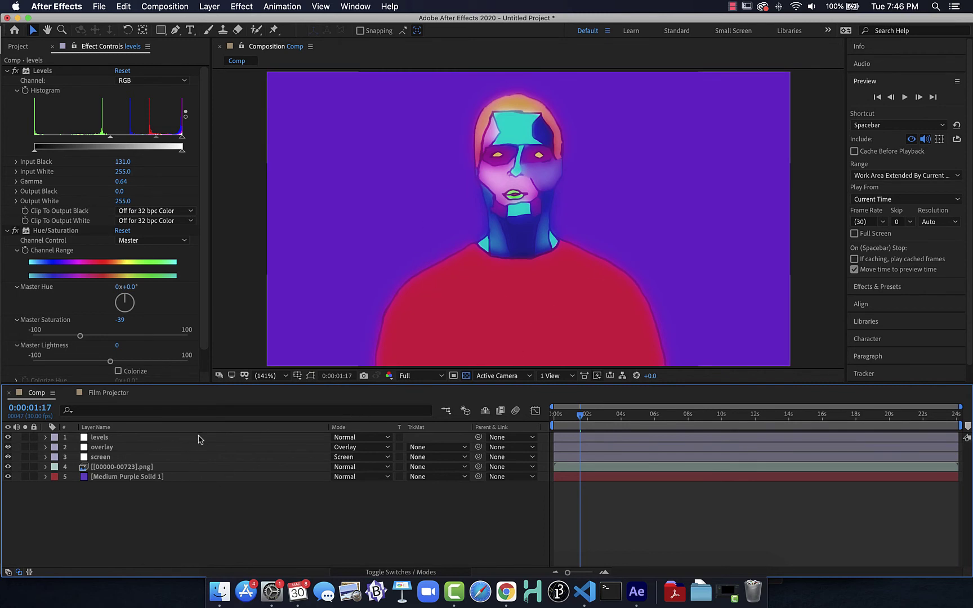
Lower the screen layer's Opacity to 83%
left_click(143, 459)
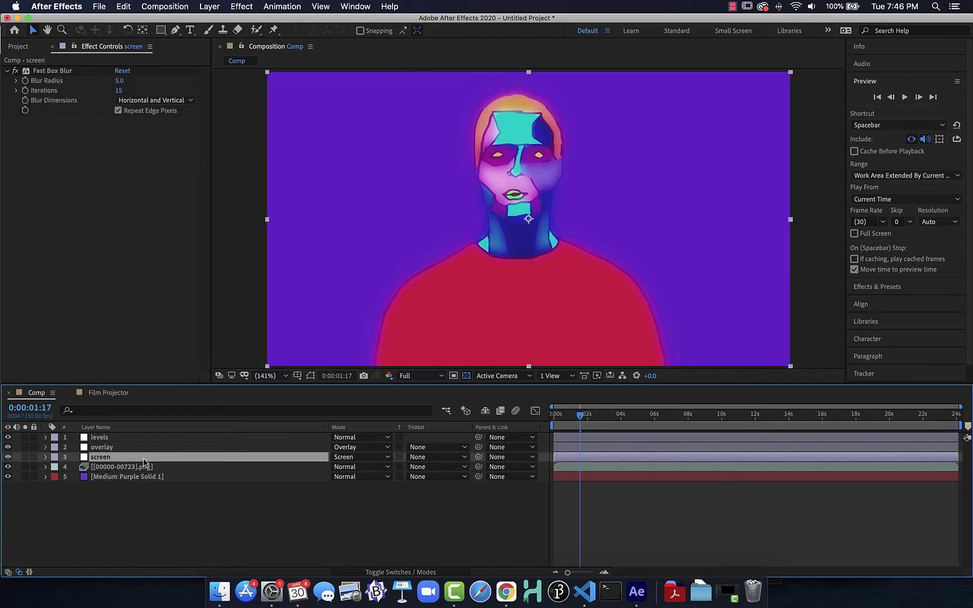
key("t")
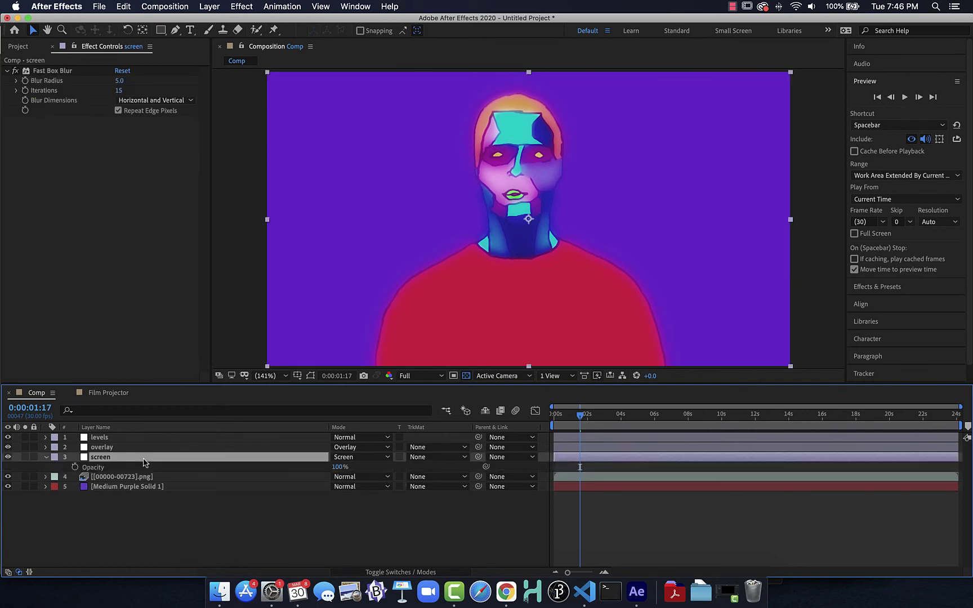
left_click_drag(338, 467, 330, 468)
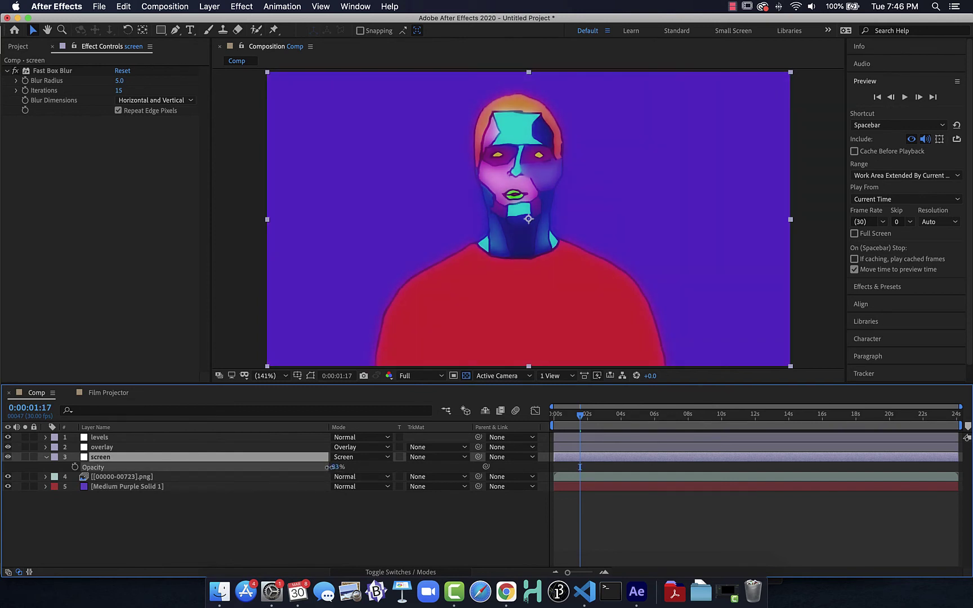
Lower the overlay layer's Opacity to 74%
left_click(222, 451)
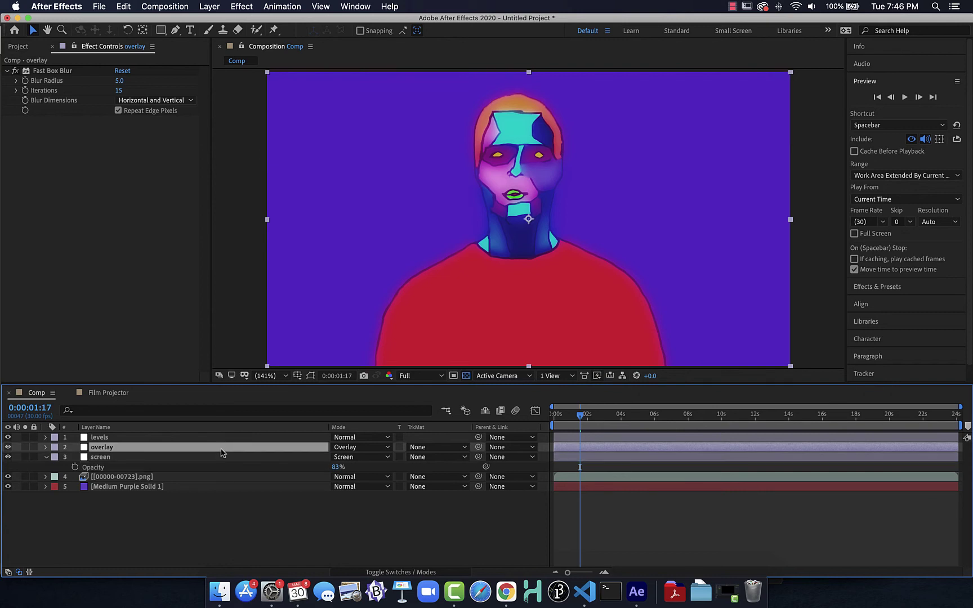
key("t")
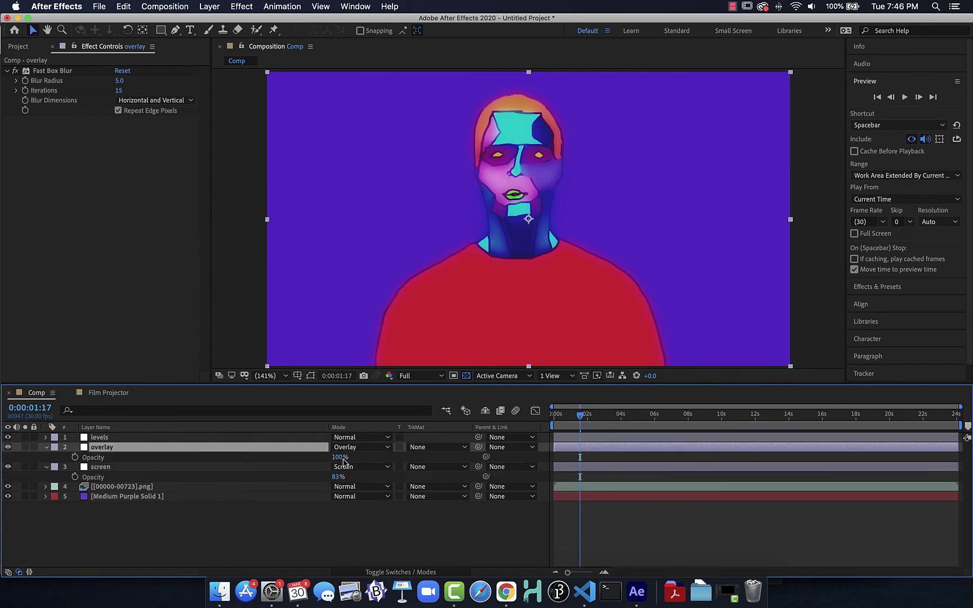
left_click_drag(338, 456, 322, 457)
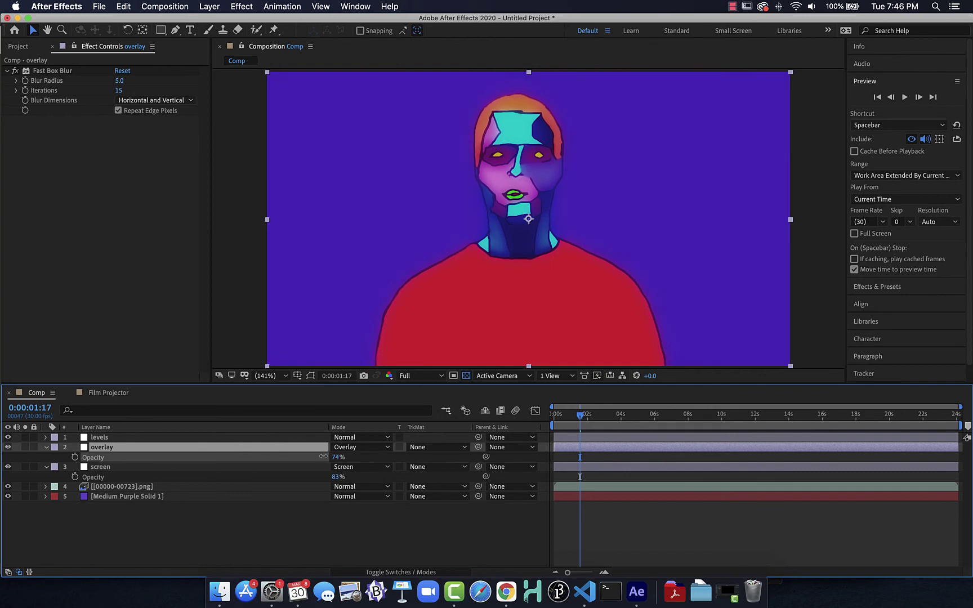
left_click_drag(324, 457, 321, 457)
Lower the levels layer's Opacity to 89% and compare the result with the layer hidden
left_click(217, 439)
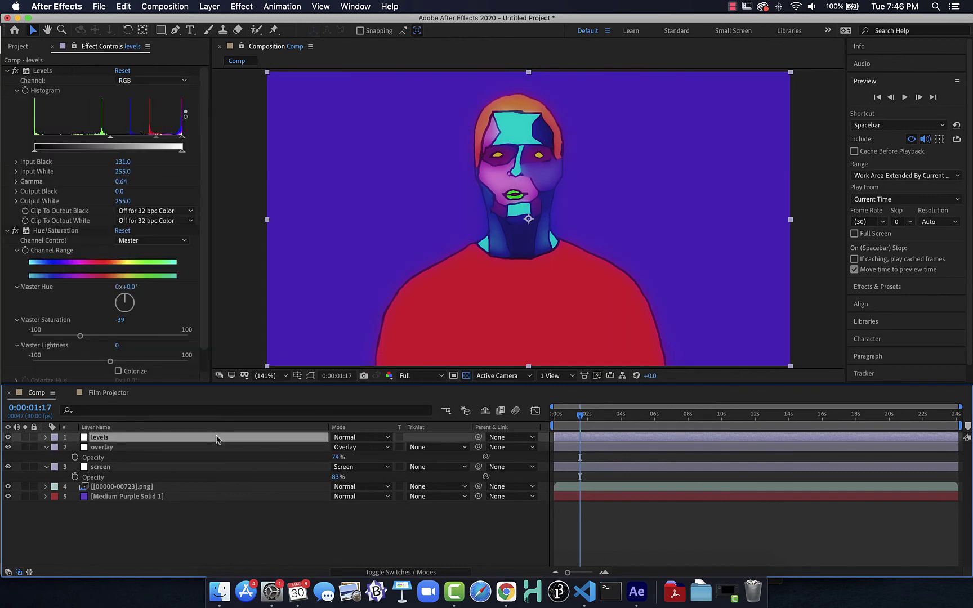
key("t")
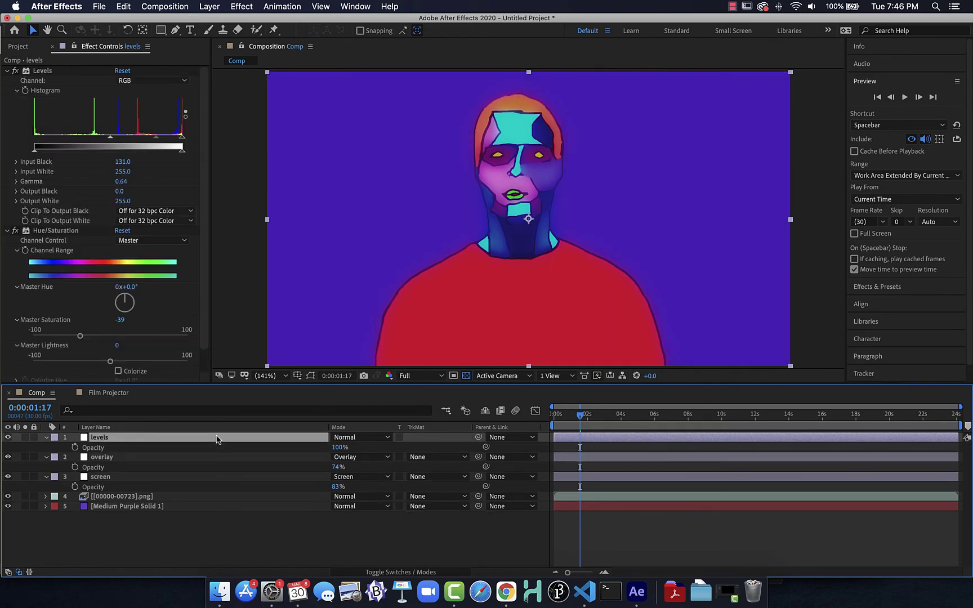
left_click_drag(339, 447, 330, 447)
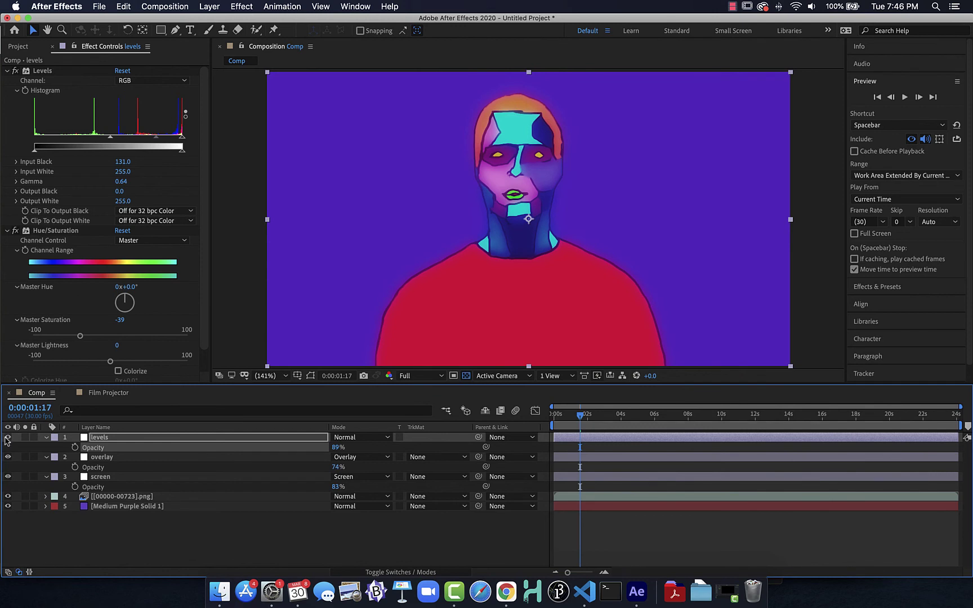
mouse_move(8, 438)
left_mouse_down()
mouse_move(7, 486)
mouse_move(7, 433)
left_mouse_up()
Play the animation from its first frame and shorten the work area to end at 0:00:06:19
left_click_drag(581, 417, 553, 415)
key("space")
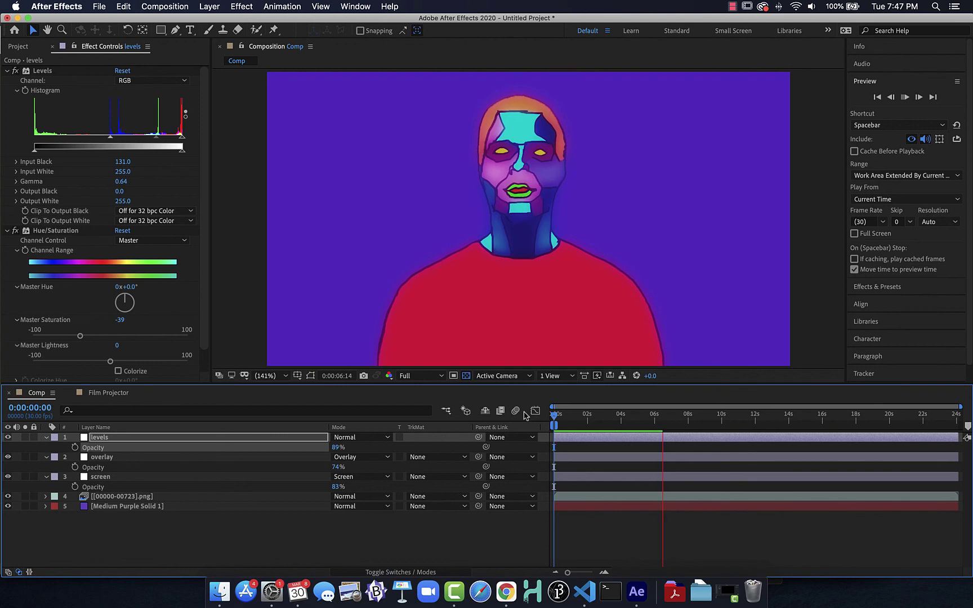
left_click_drag(673, 419, 665, 417)
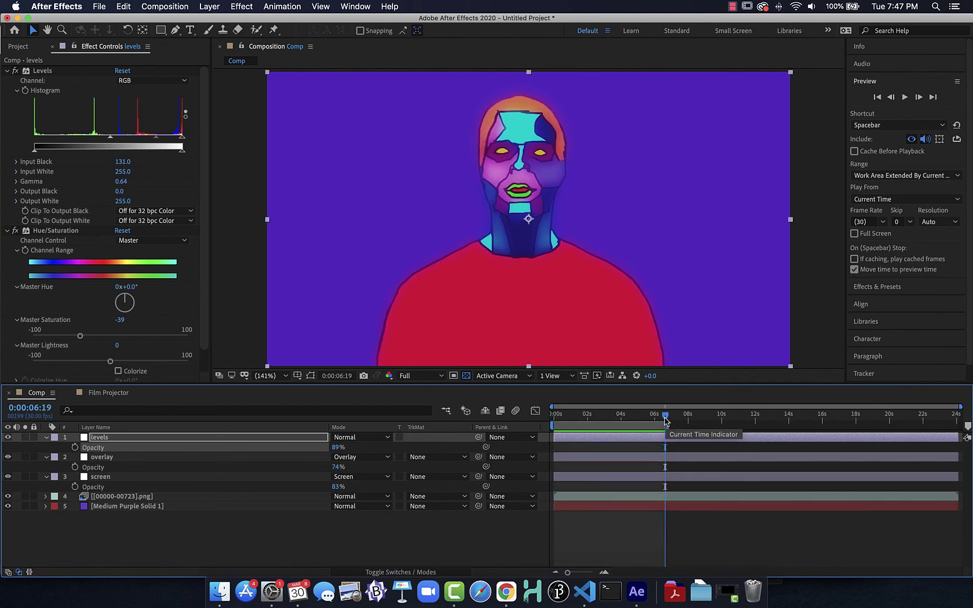
key("space")
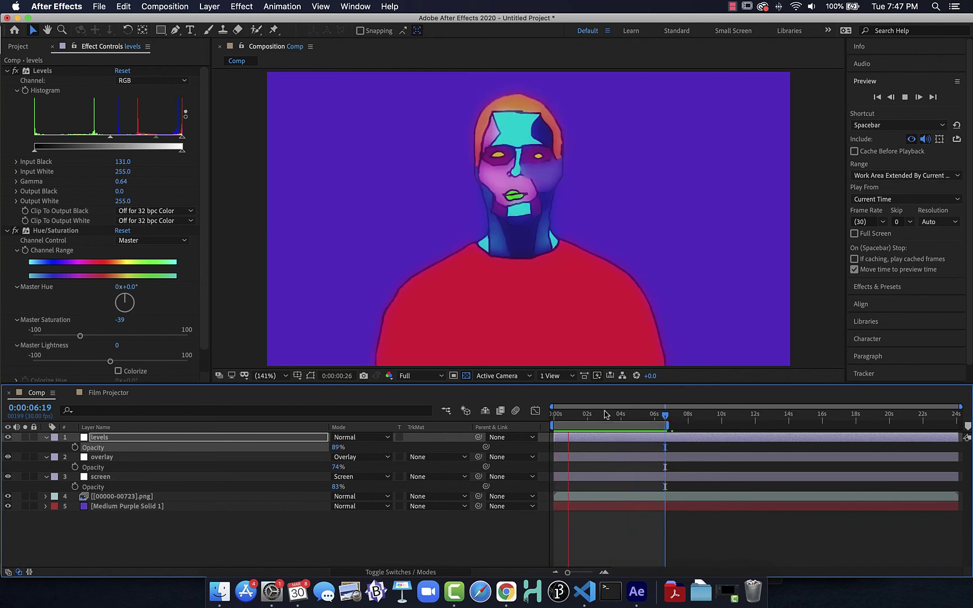
key("space")
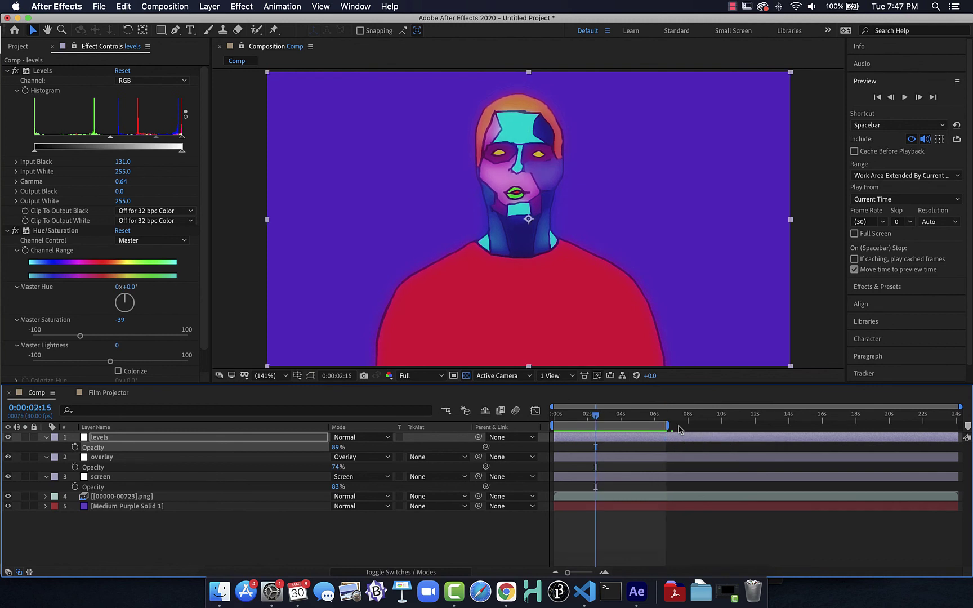
Replay the shortened work area from 0:00:00:02 to review the finished glow in motion
left_click(559, 417)
left_click_drag(560, 418, 554, 416)
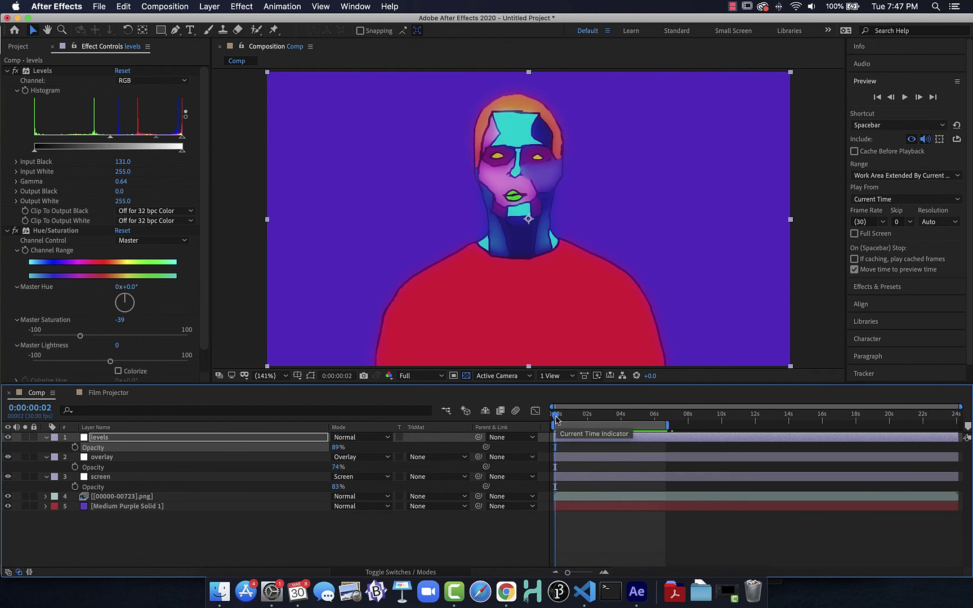
key("space")
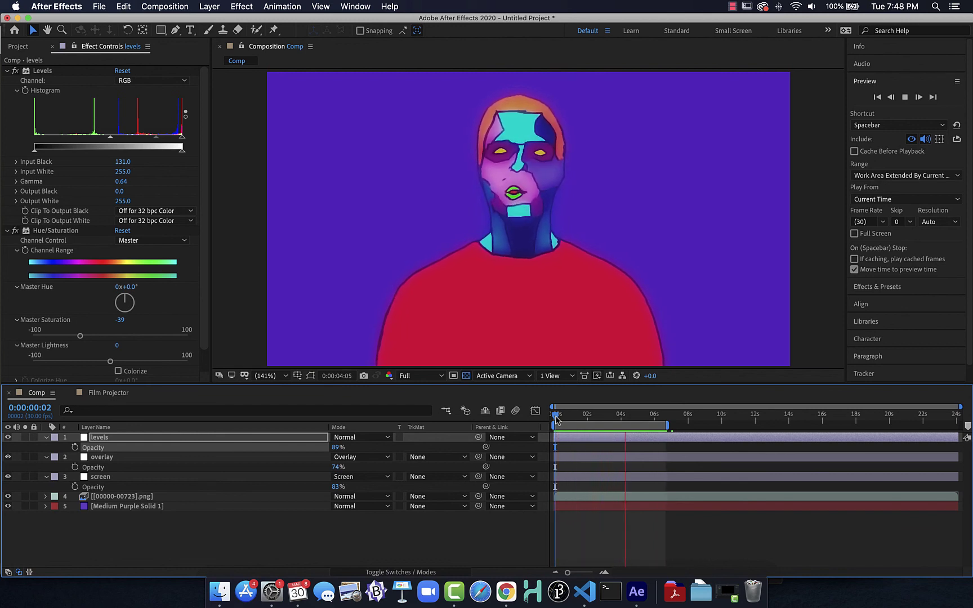
key("space")
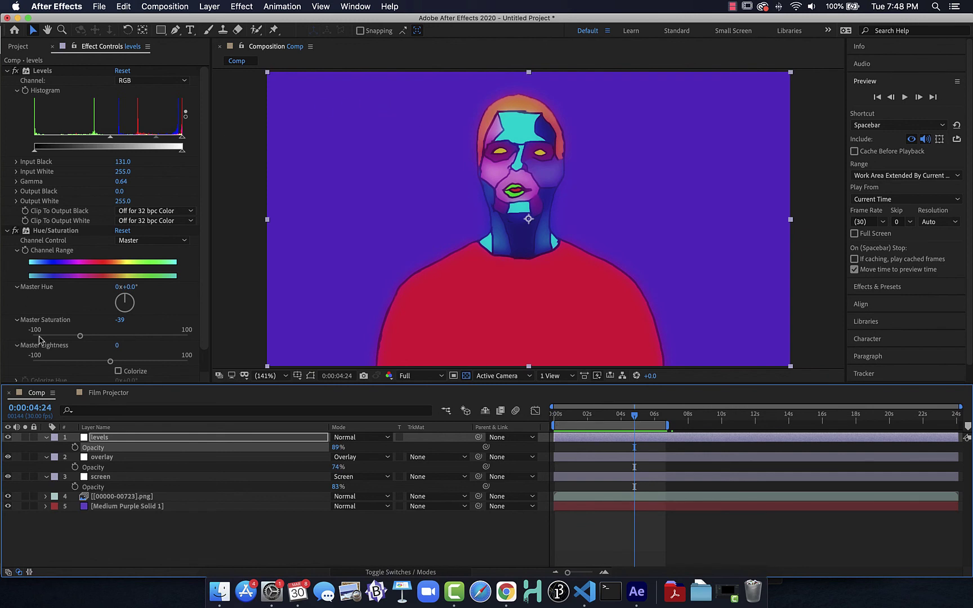